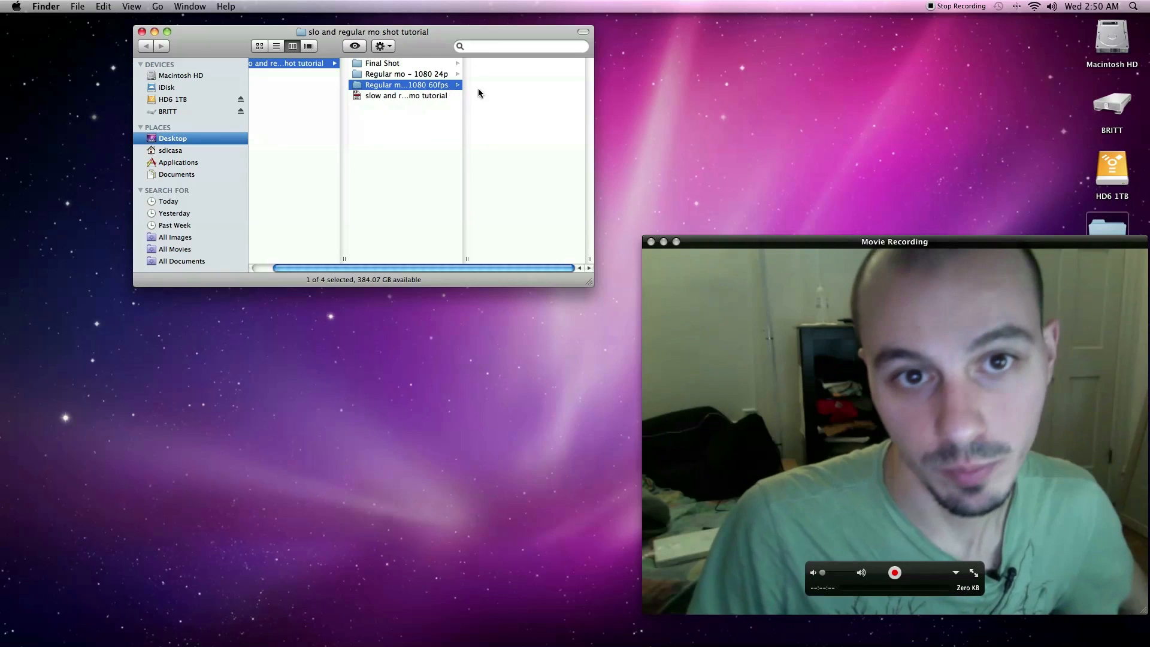
- Play MVI_8626 copy 2.mov from the Up-res folder to review the 60fps footage, and close it
click(501, 85)
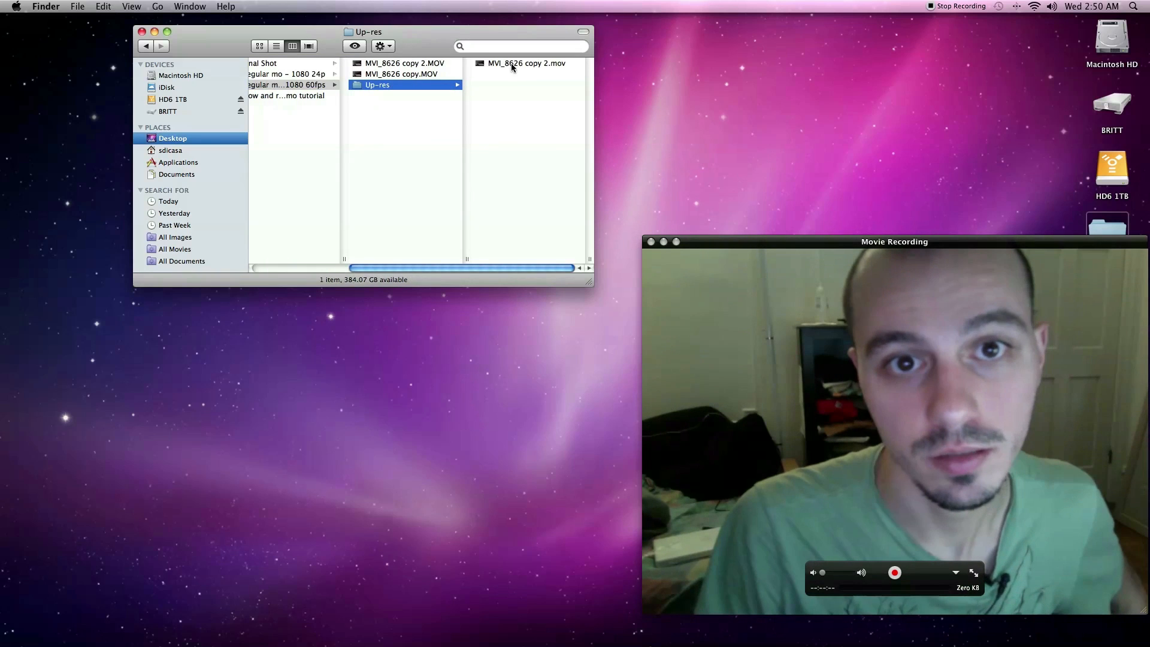
double_click(511, 62)
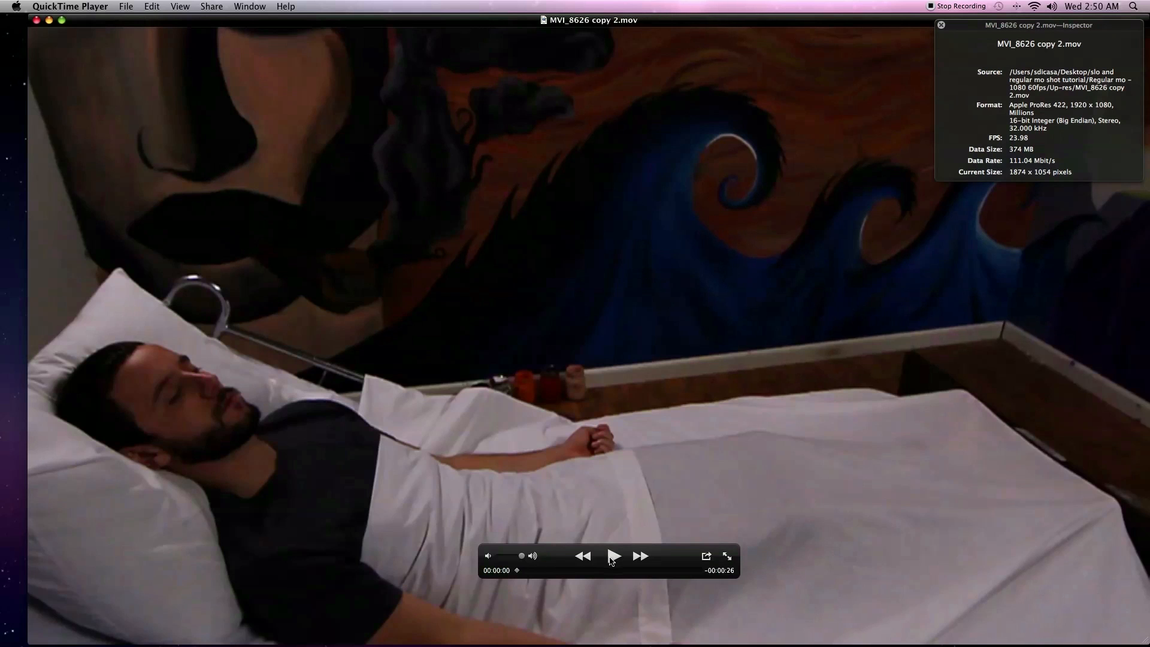
click(610, 558)
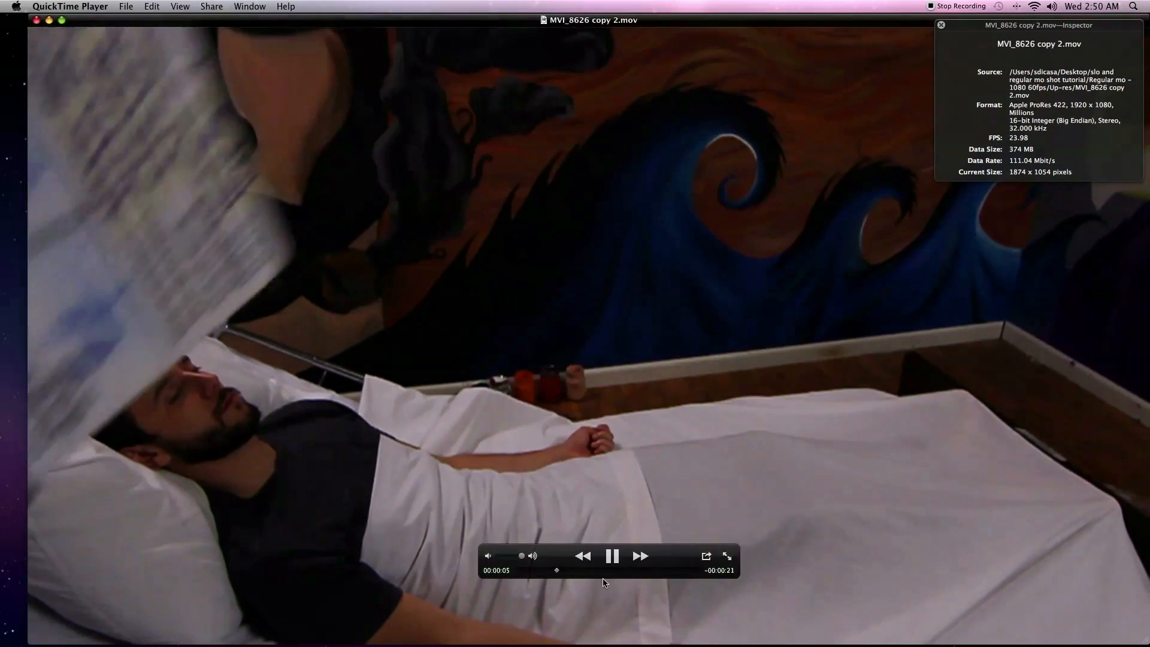
key(space)
click(608, 558)
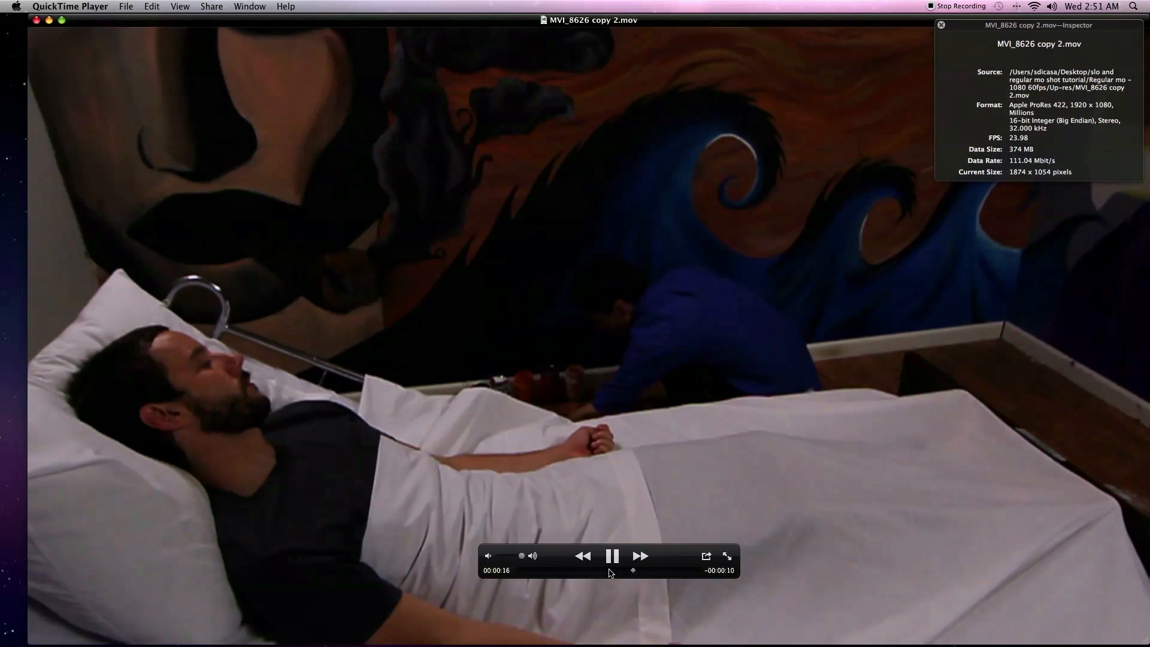
click(611, 563)
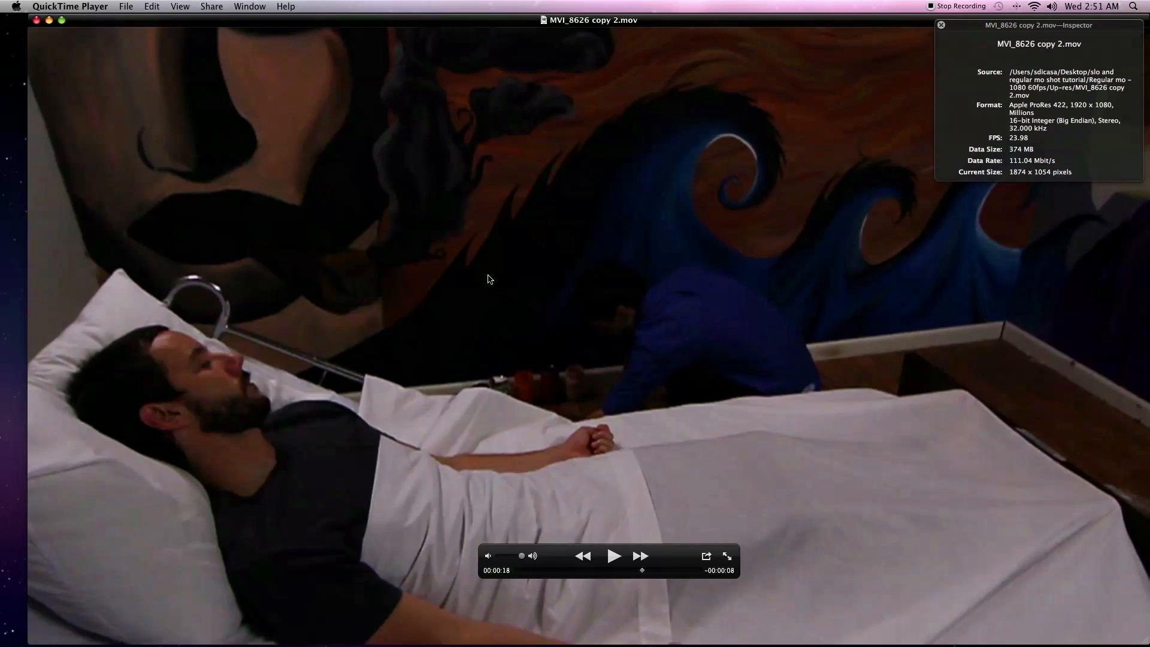
click(37, 20)
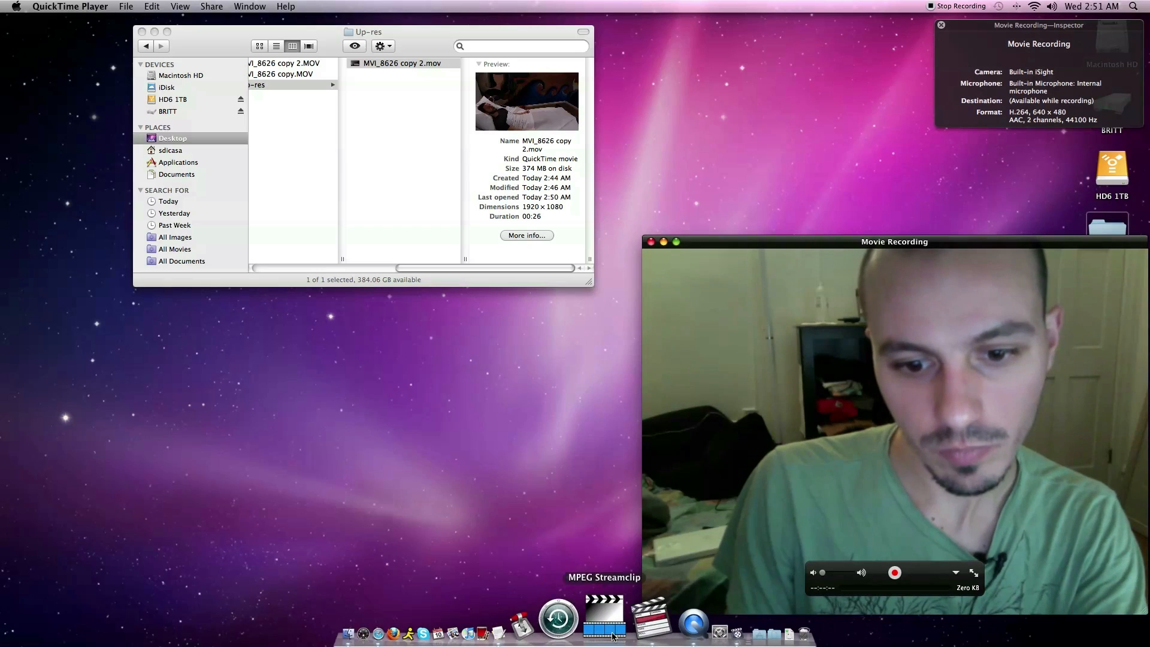
- Switch to Final Cut Pro, shrinking the Movie Recording window and moving it clear of the Viewer, Canvas and Timeline
click(619, 633)
click(1011, 539)
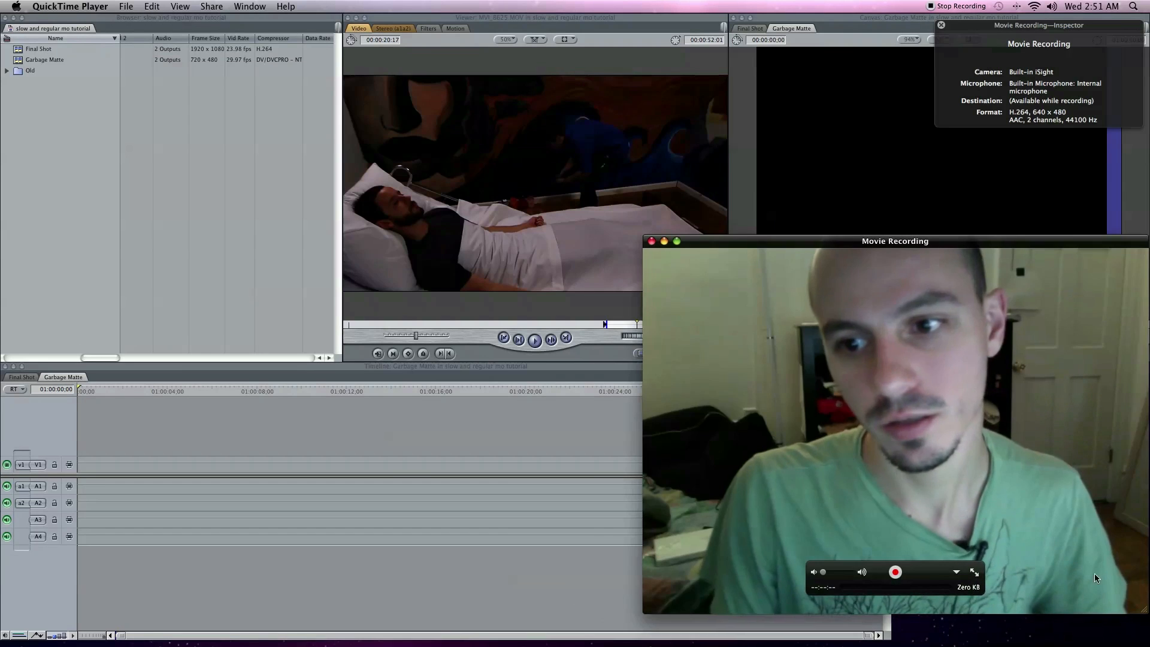
drag(1141, 609, 976, 521)
drag(841, 259, 1061, 398)
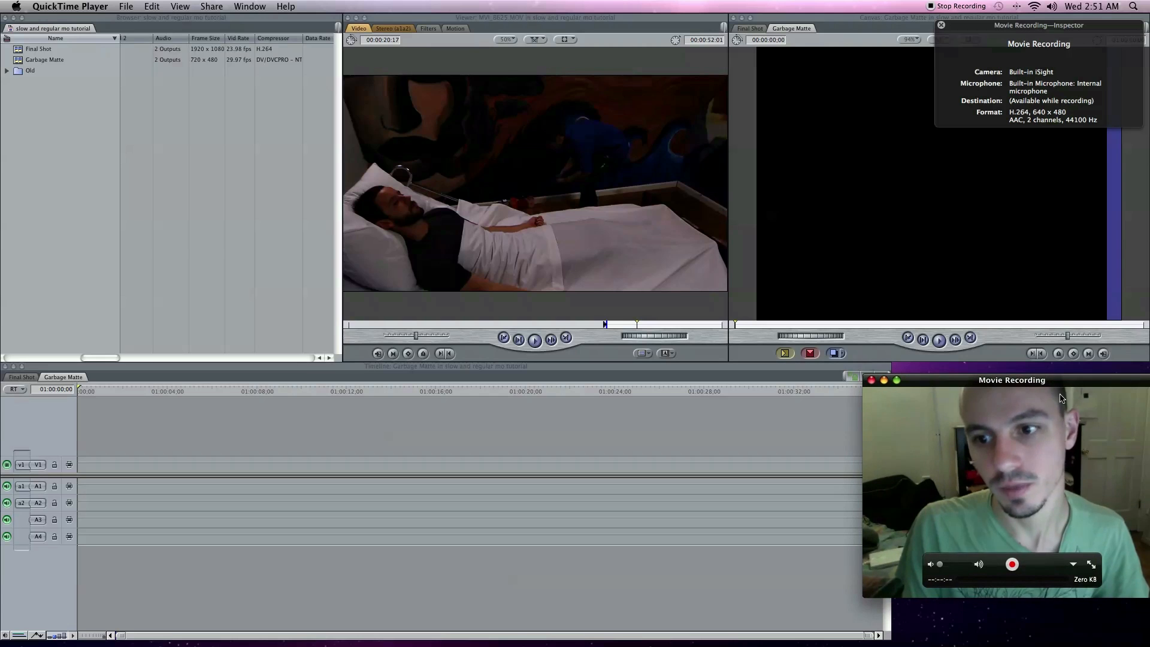
click(754, 442)
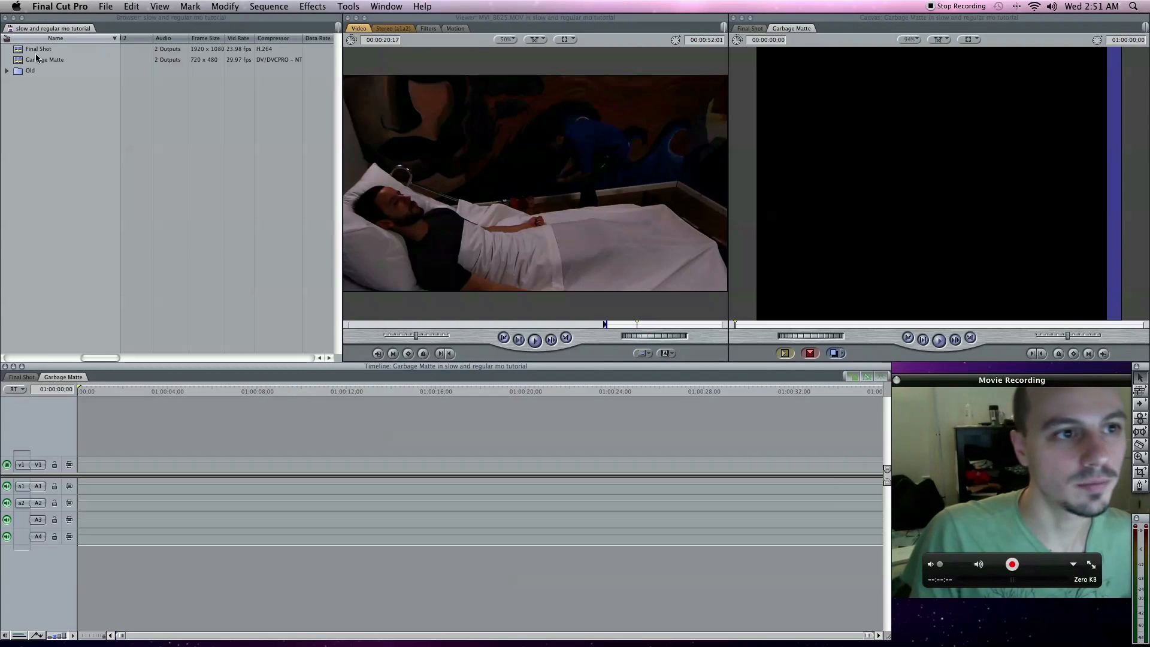
- Import the folder "slo and regular mo shot tutorial" from the Desktop into the project and dismiss the file message
right_click(32, 83)
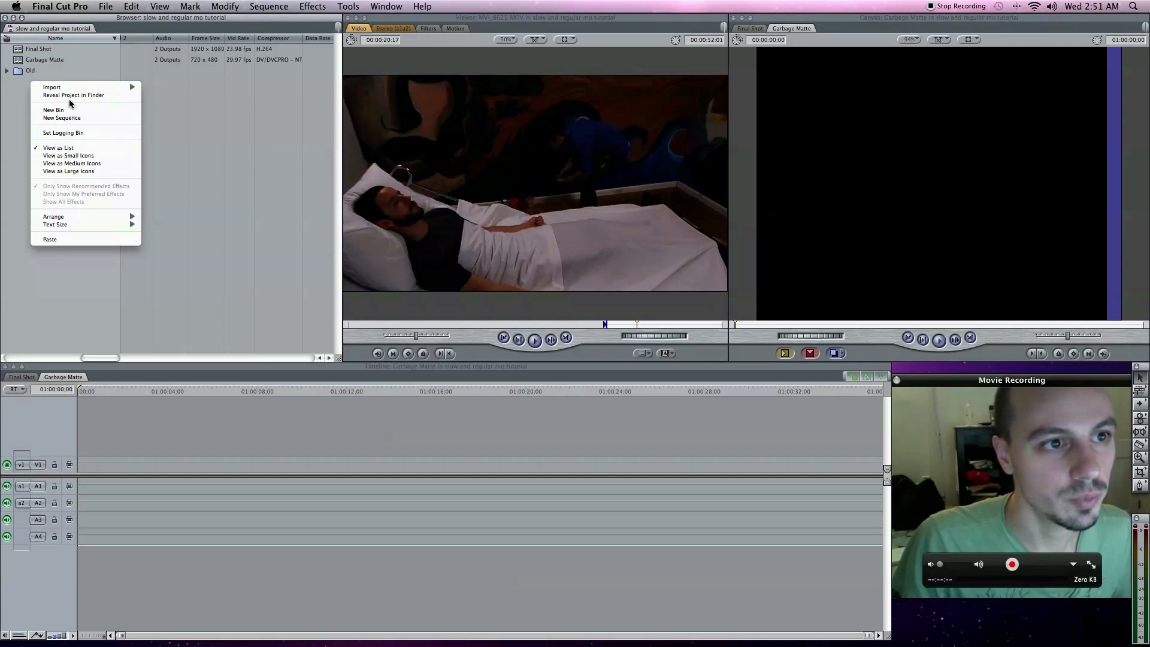
mouse_move(71, 90)
click(160, 95)
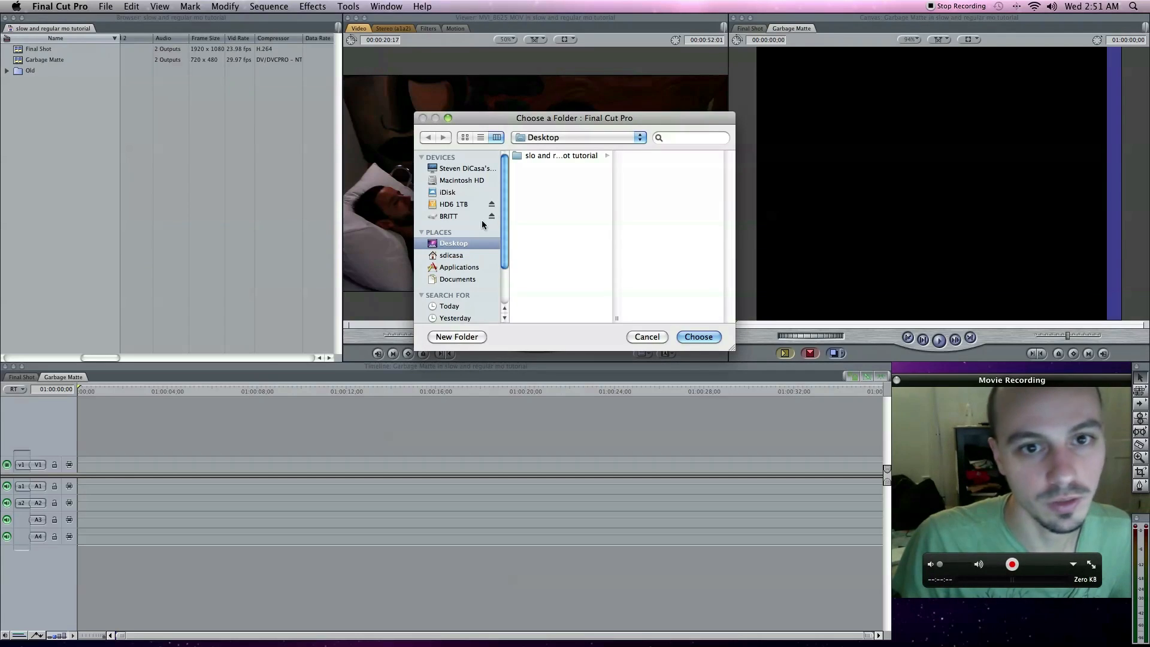
click(554, 155)
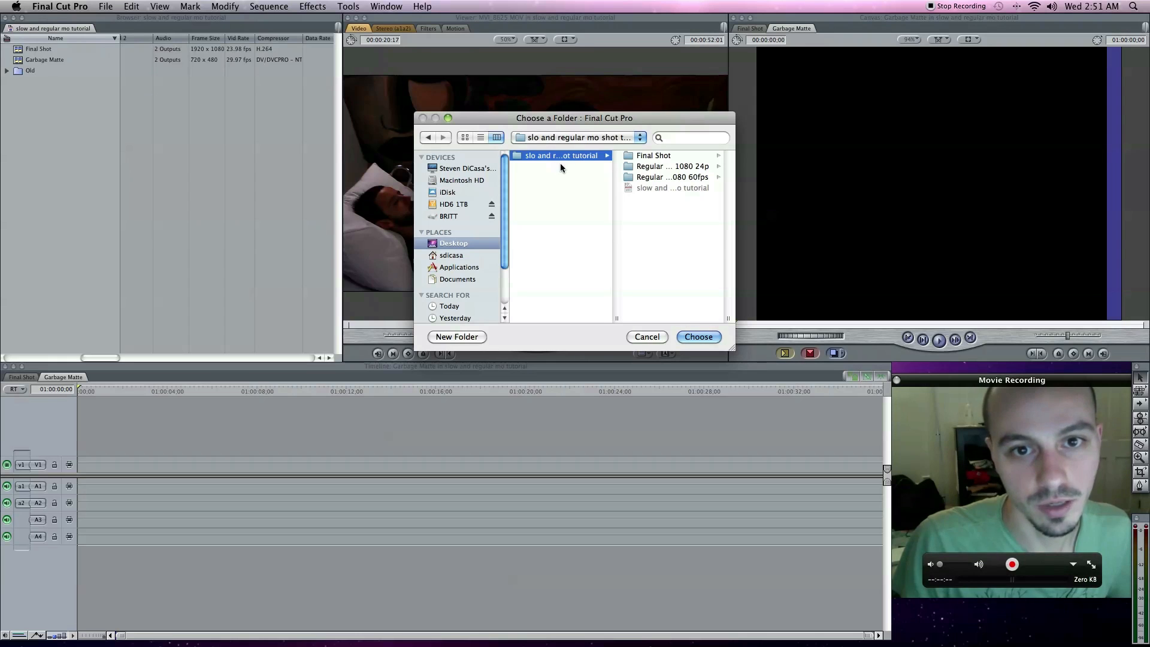
click(715, 339)
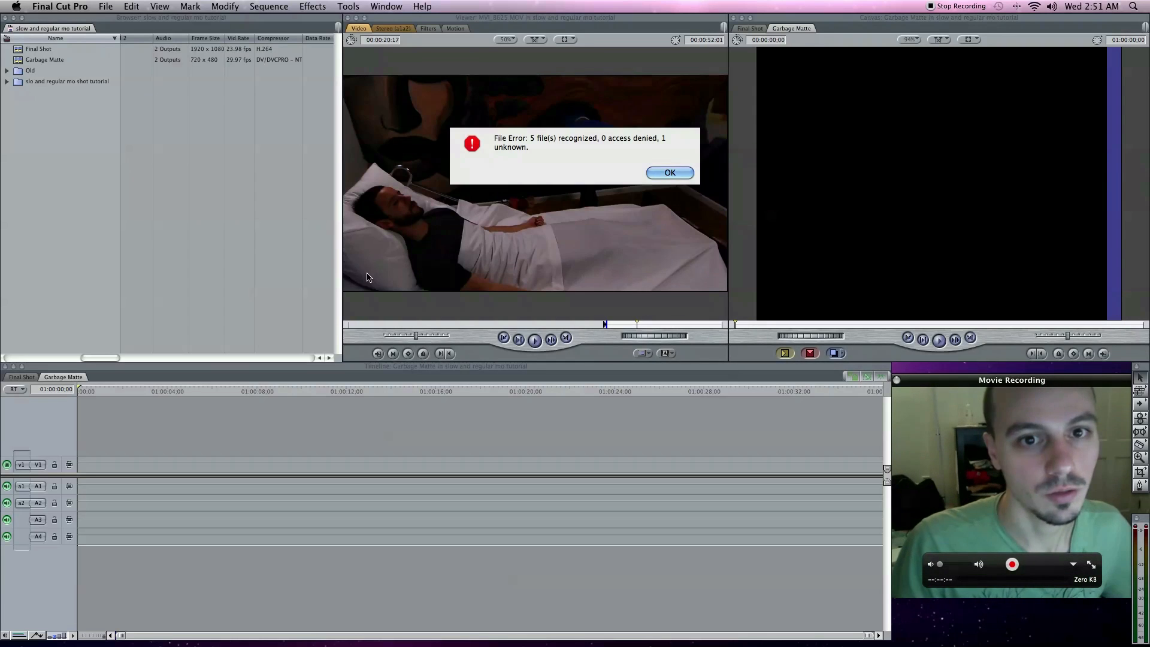
click(659, 174)
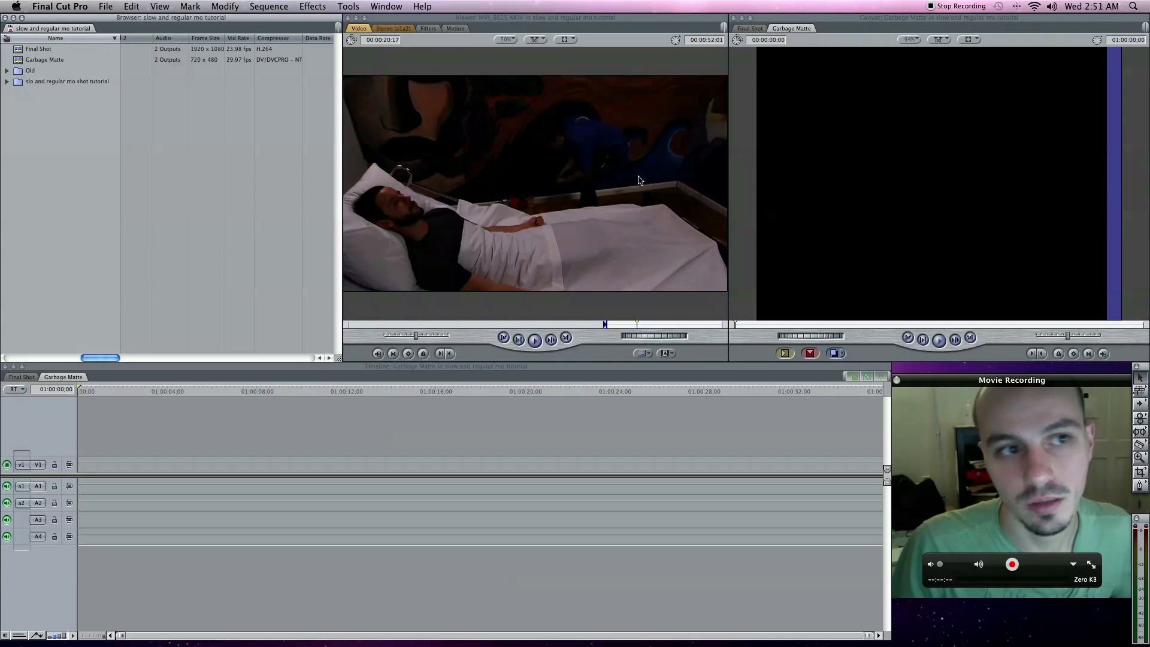
- Expand the imported bin, examine the clips in its three sub-bins and collapse those sub-bins again
click(6, 81)
click(12, 113)
click(13, 103)
click(13, 92)
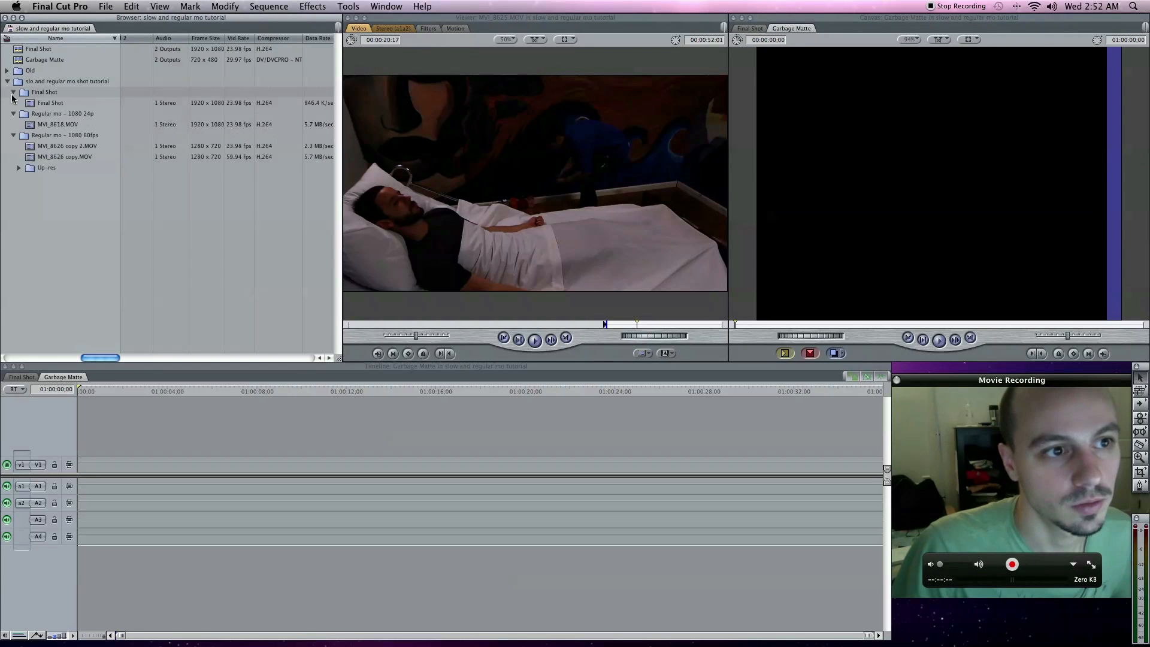
click(12, 91)
click(13, 102)
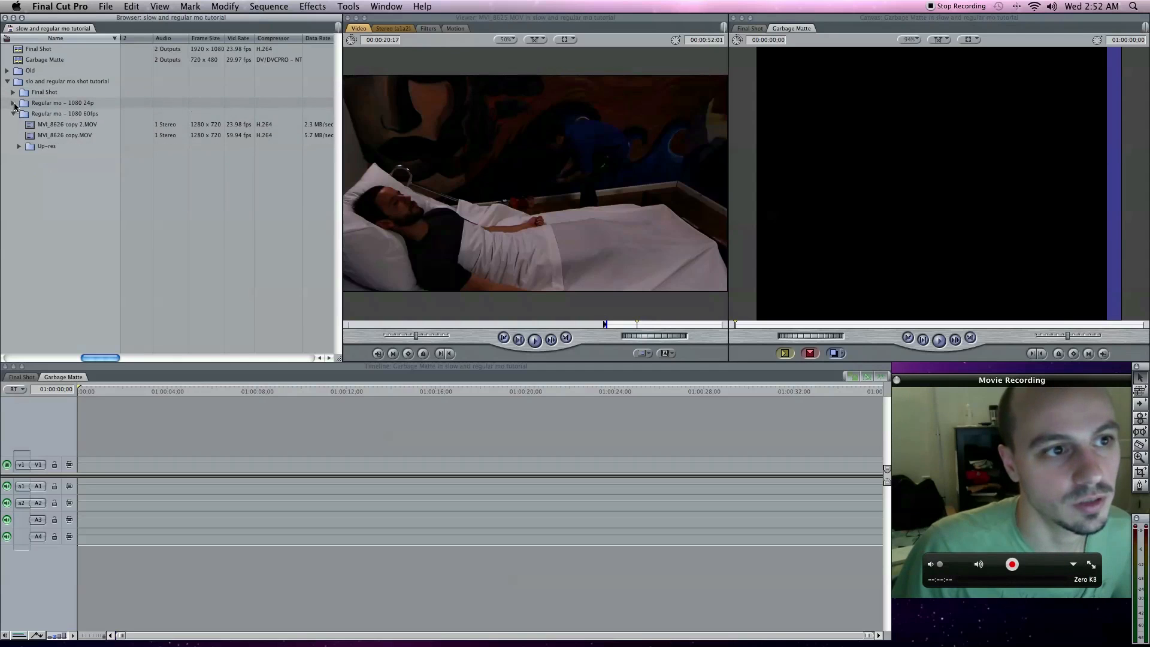
click(13, 114)
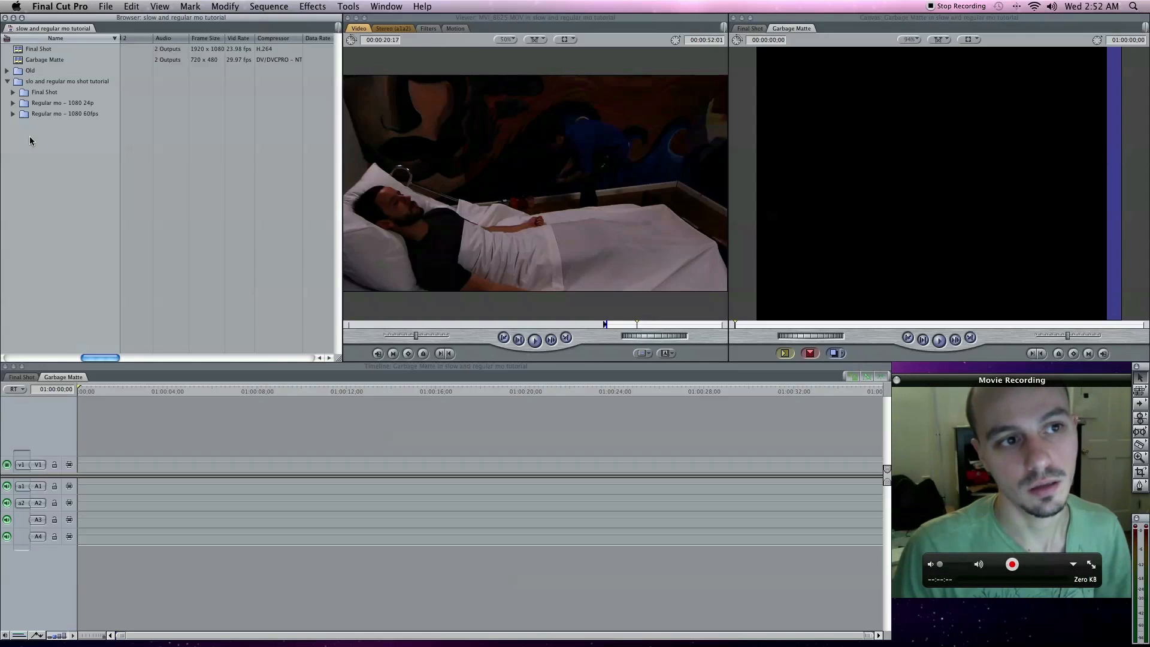
- Load MVI_8618.MOV from the "Regular mo – 1080 24p" bin into the Viewer
click(14, 103)
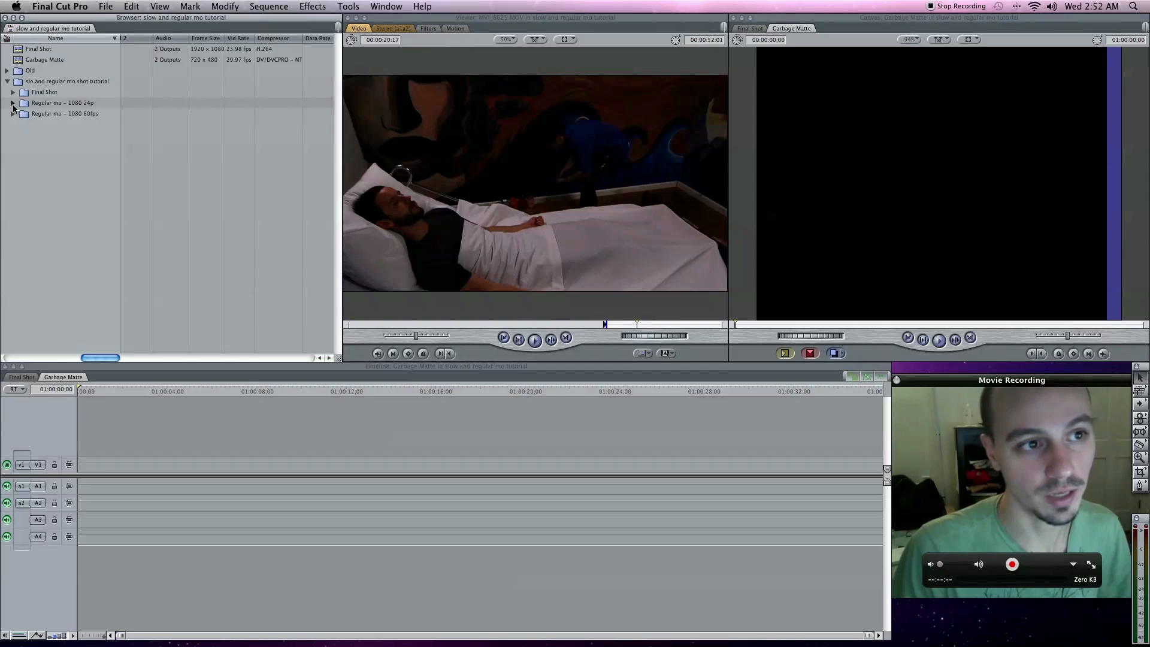
click(53, 122)
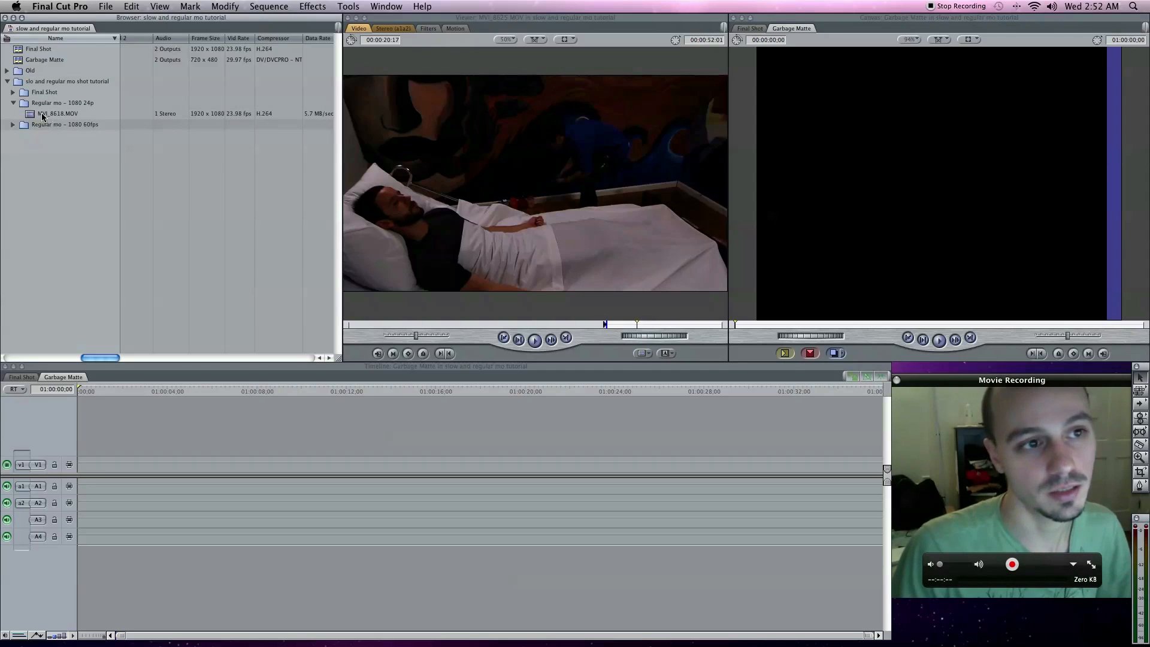
click(63, 100)
click(60, 114)
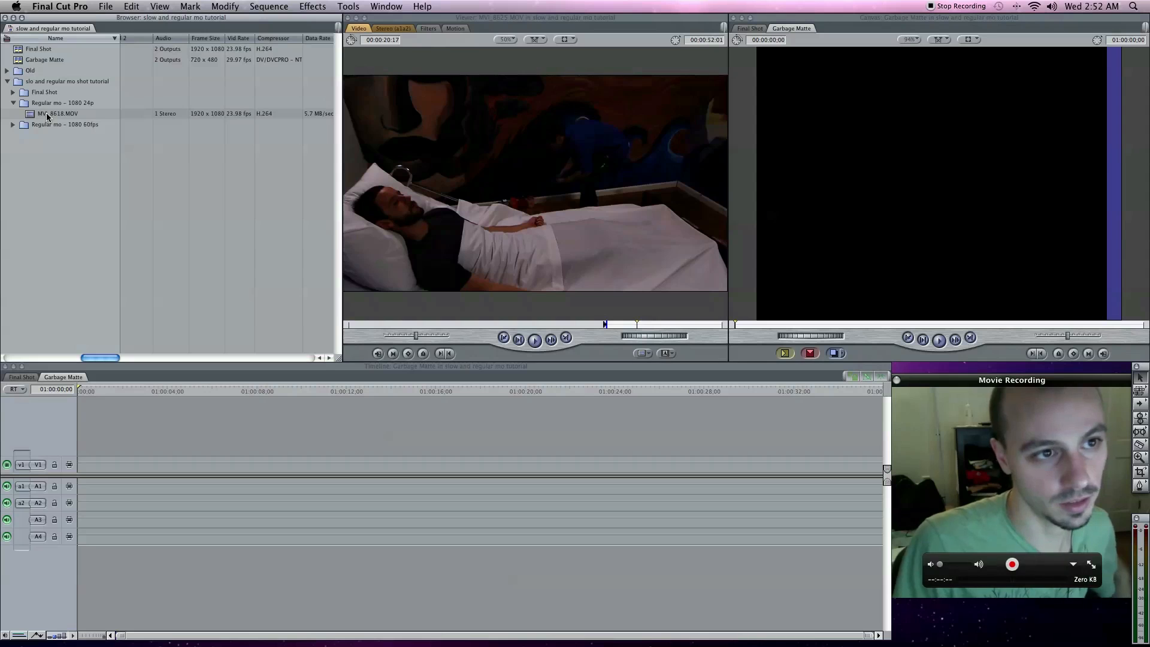
click(37, 115)
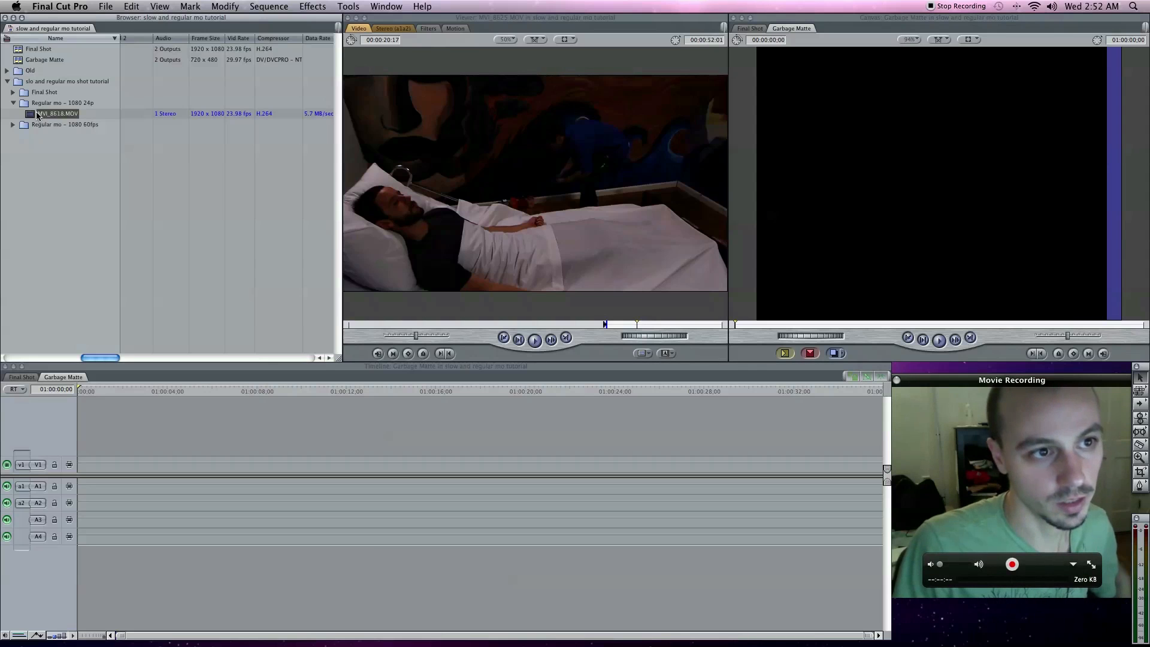
double_click(29, 116)
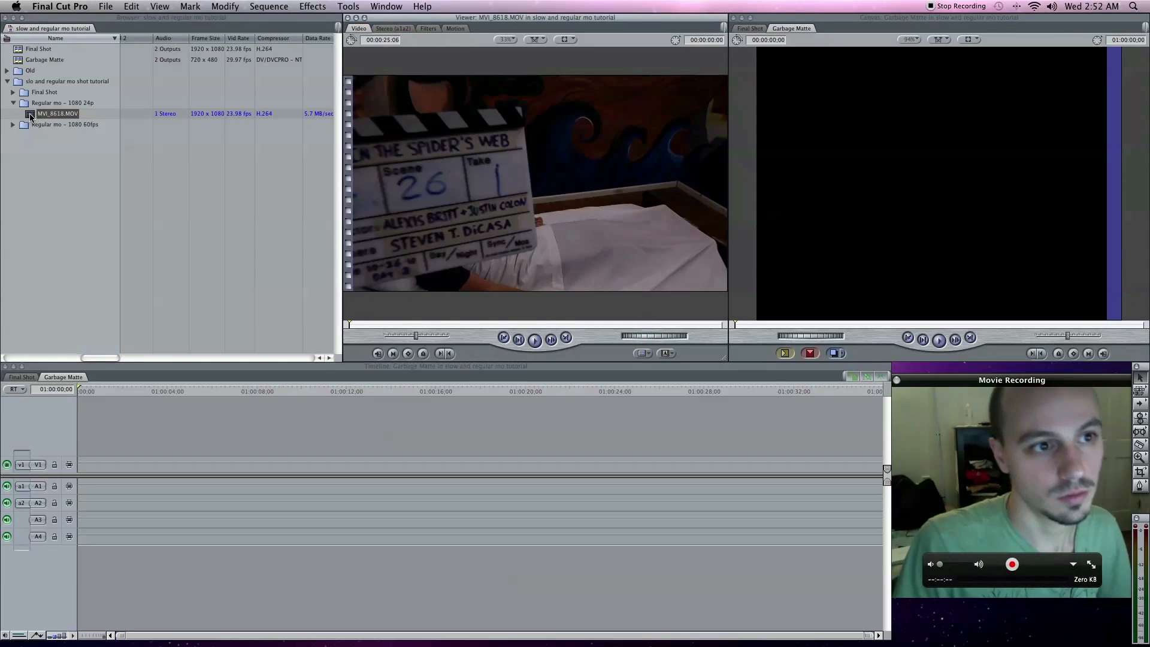
- Play through MVI_8618.MOV past the slate and mark an In point at about 00:00:08:18
key(space)
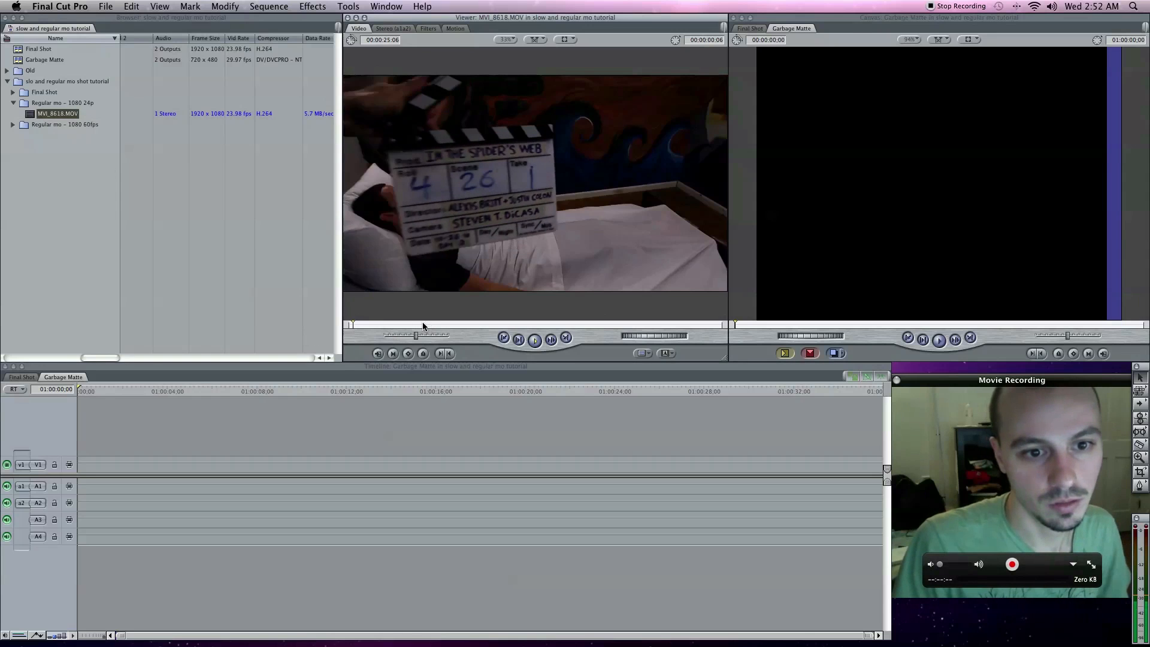
drag(385, 324, 430, 325)
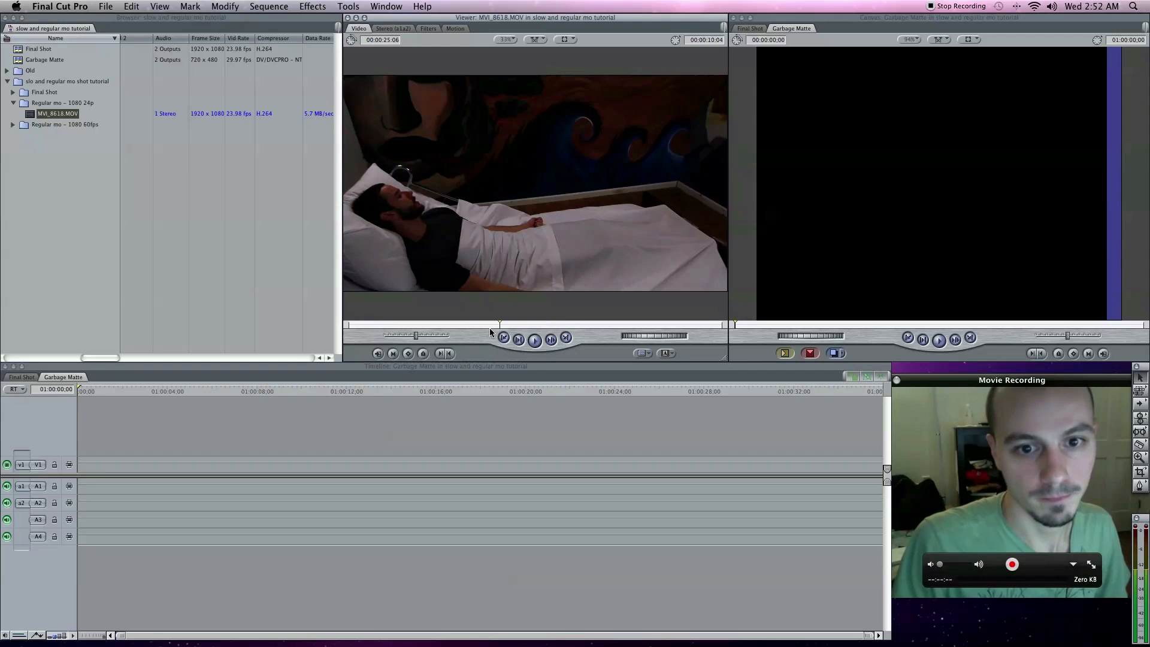
drag(481, 325, 453, 325)
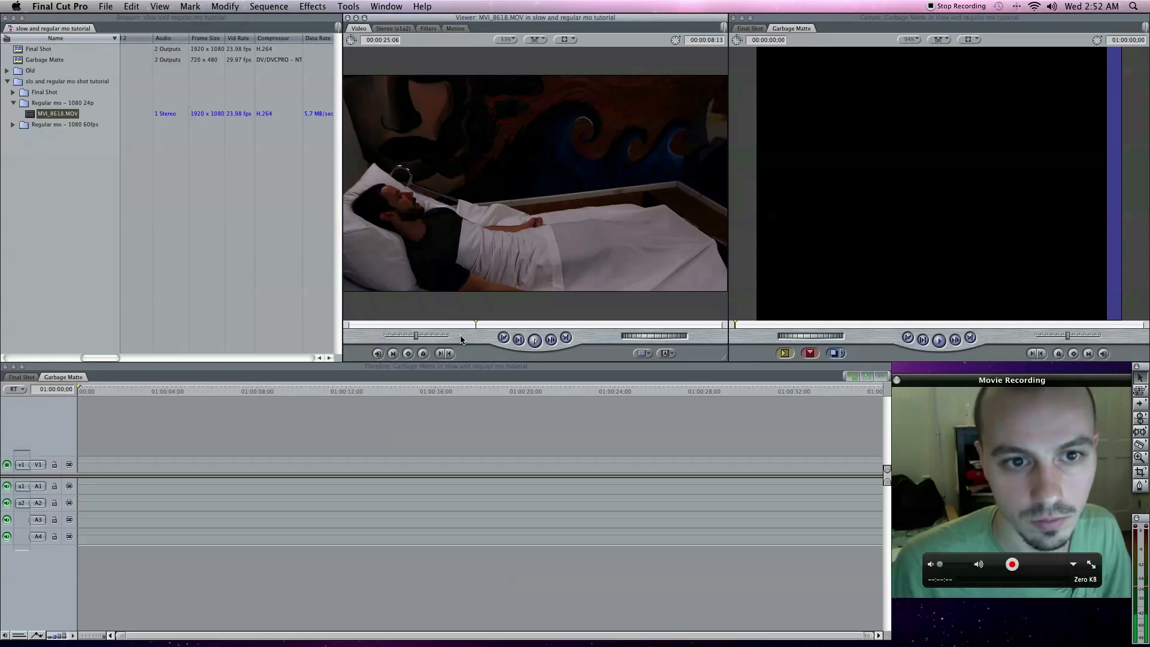
key(i)
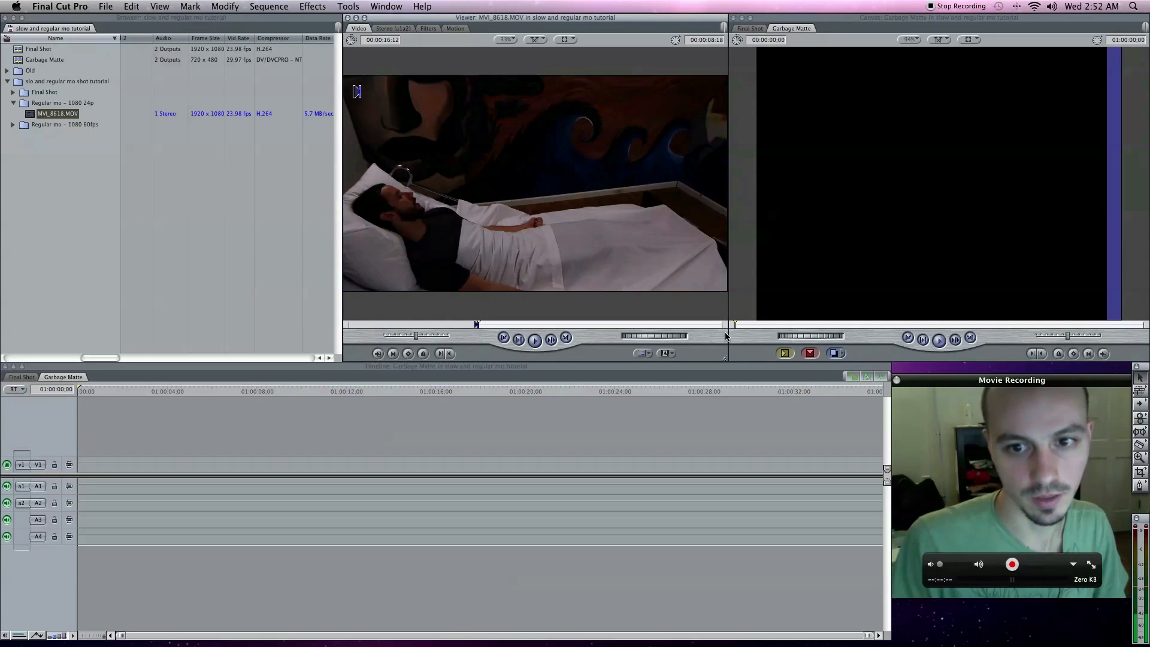
- Overwrite the marked clip into the Garbage Matte sequence, match the sequence settings to the clip, and review its first five seconds
click(808, 353)
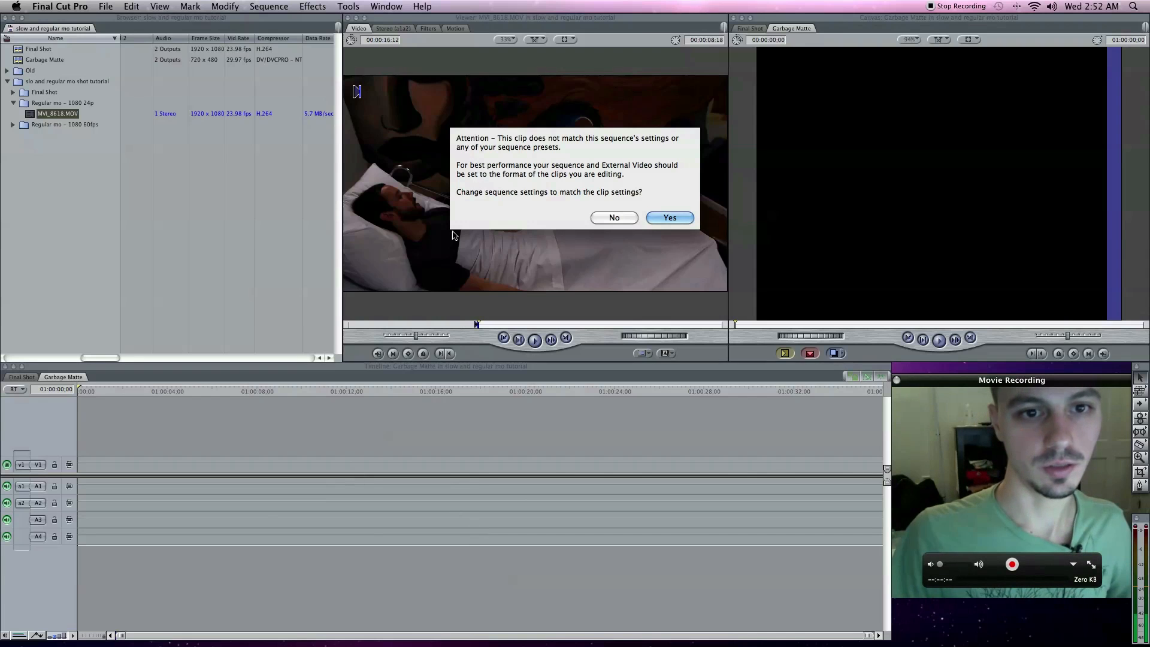
click(658, 217)
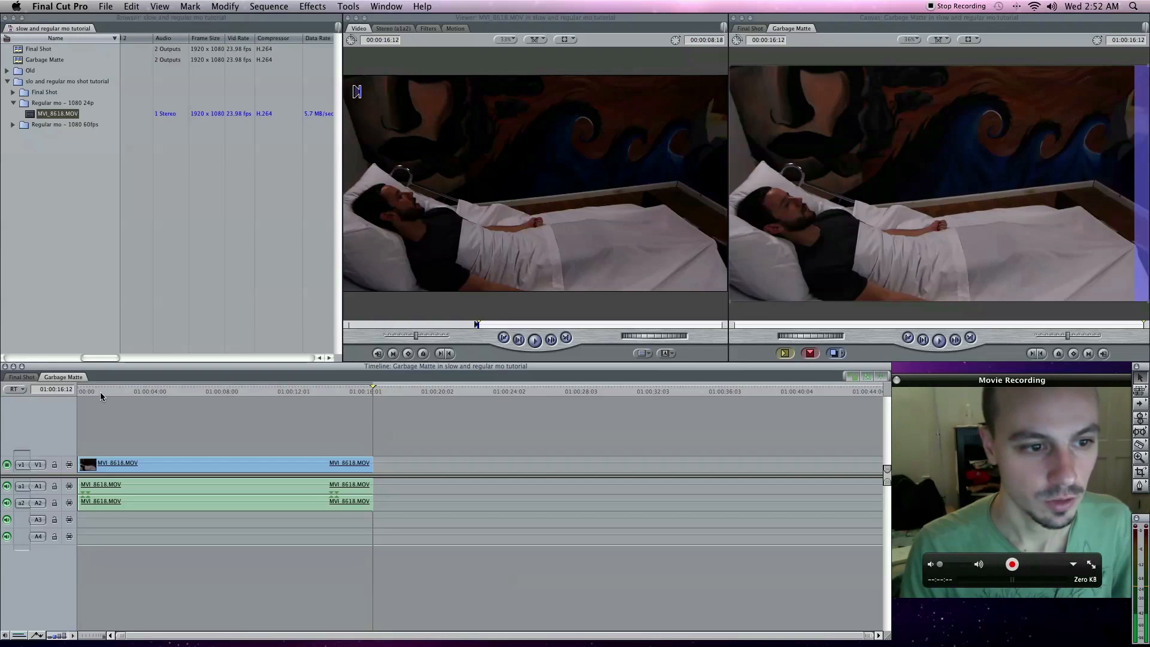
click(76, 391)
key(space)
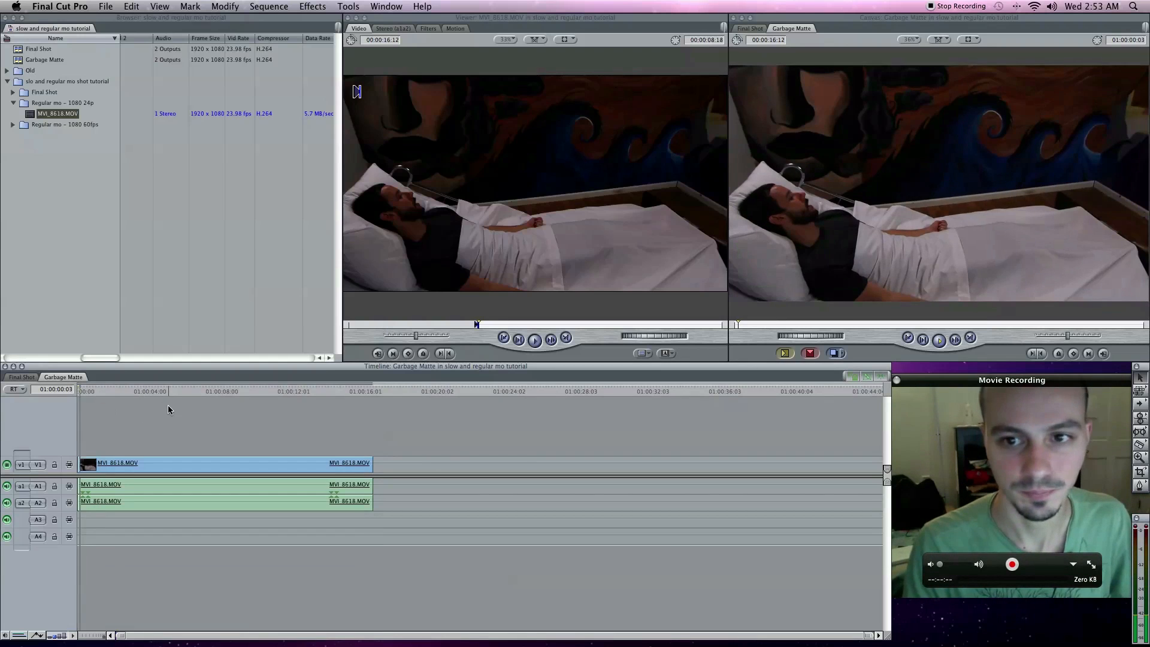
key(space)
drag(125, 391, 167, 390)
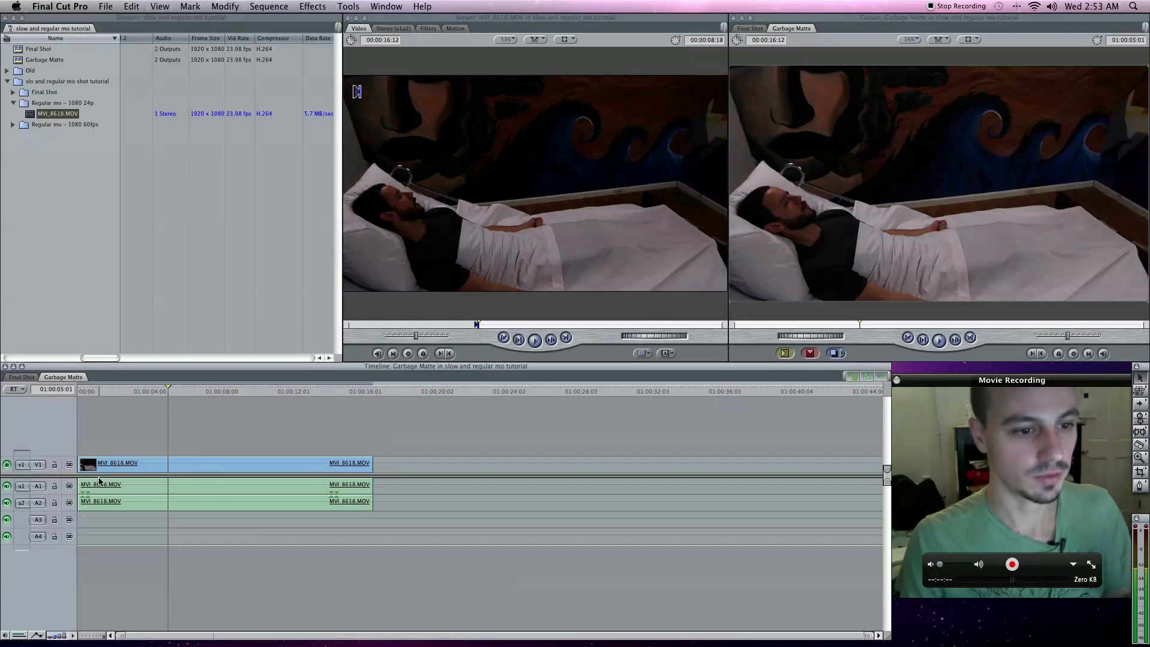
- Move the MVI_8618.MOV clip in the timeline up to track V2, with its audio on A3 and A4
click(214, 468)
drag(213, 468, 207, 448)
click(202, 433)
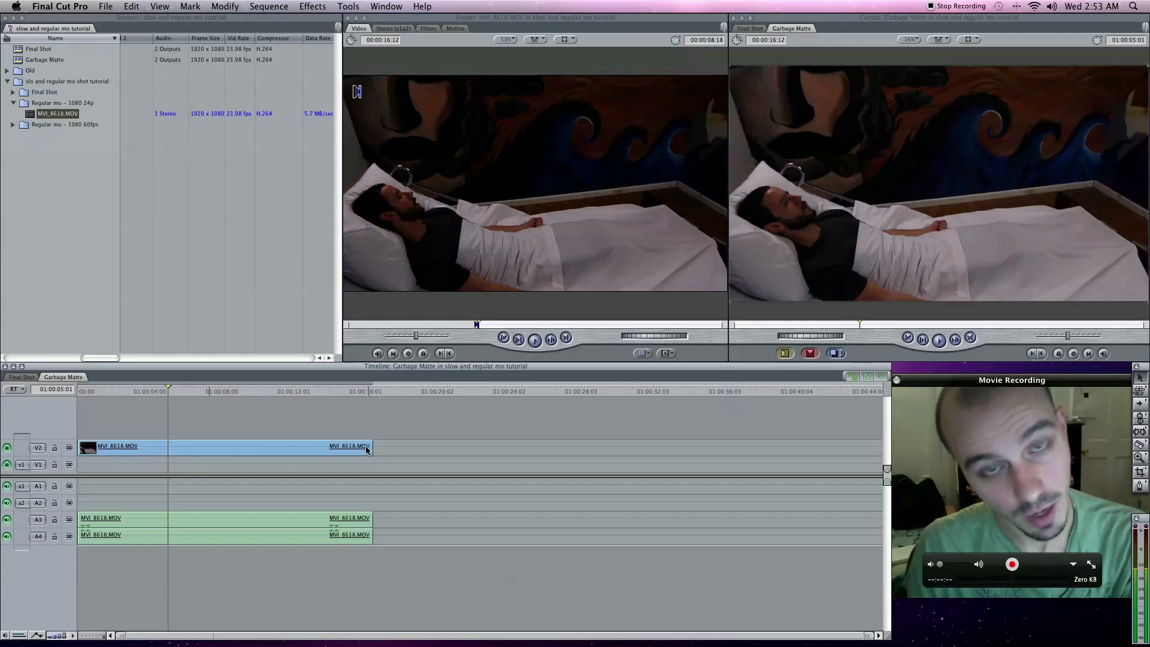
- Apply the Eight-Point Garbage Matte filter to the MVI_8618.MOV clip on V2, with the playhead at the sequence start
drag(166, 392, 81, 391)
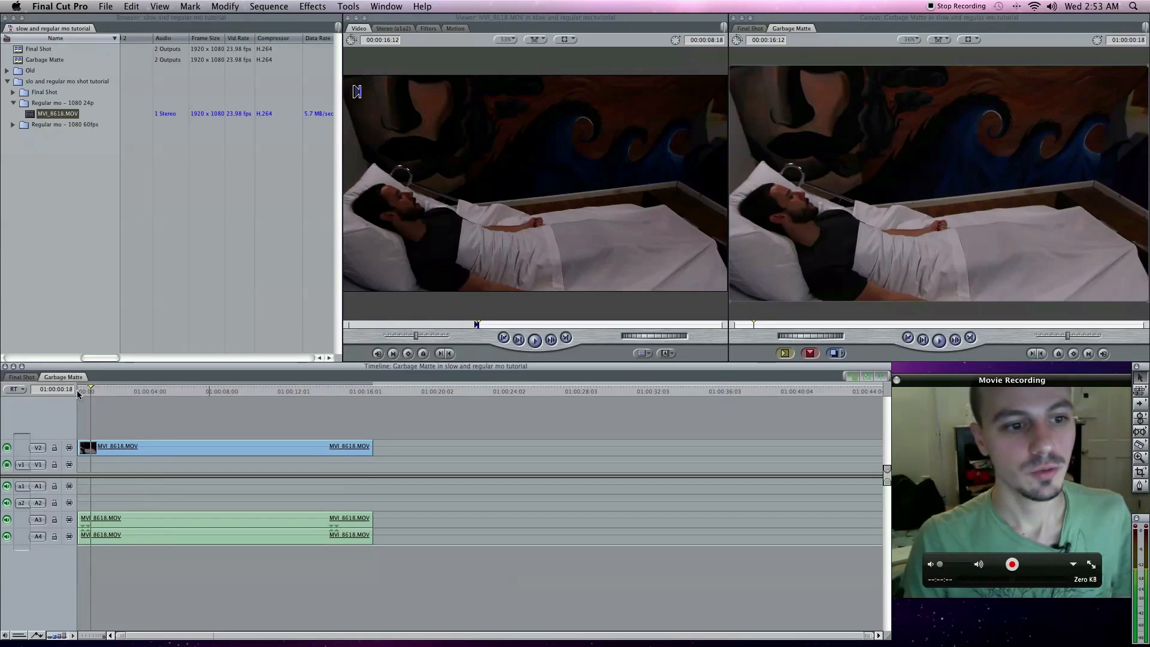
click(199, 446)
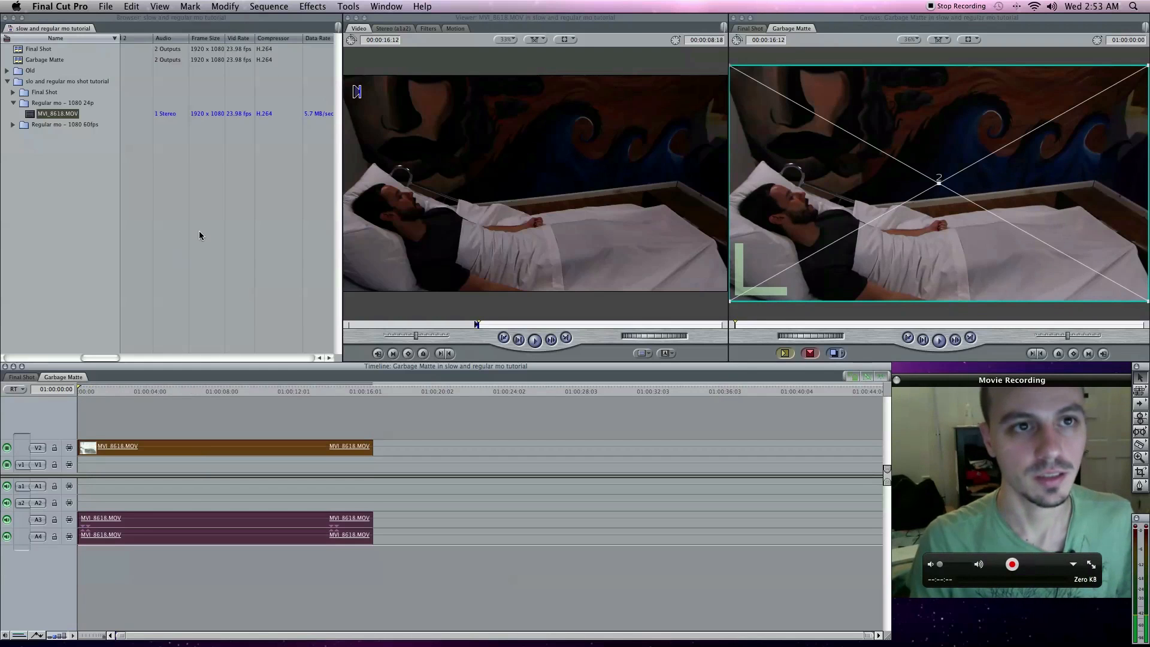
click(312, 6)
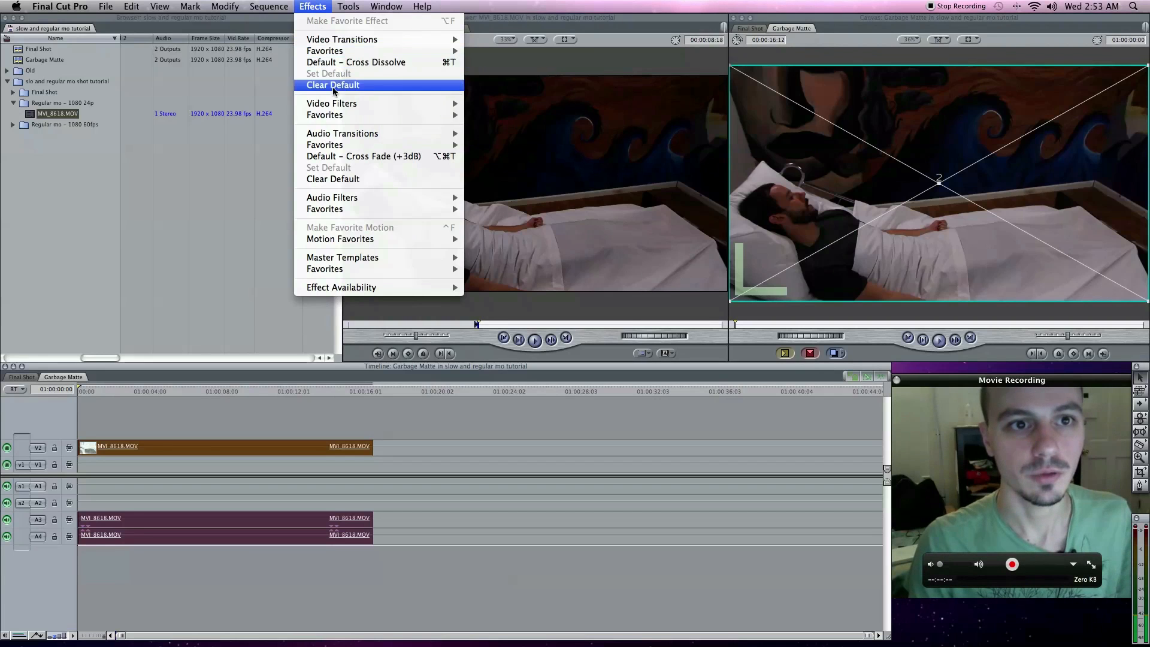
mouse_move(332, 105)
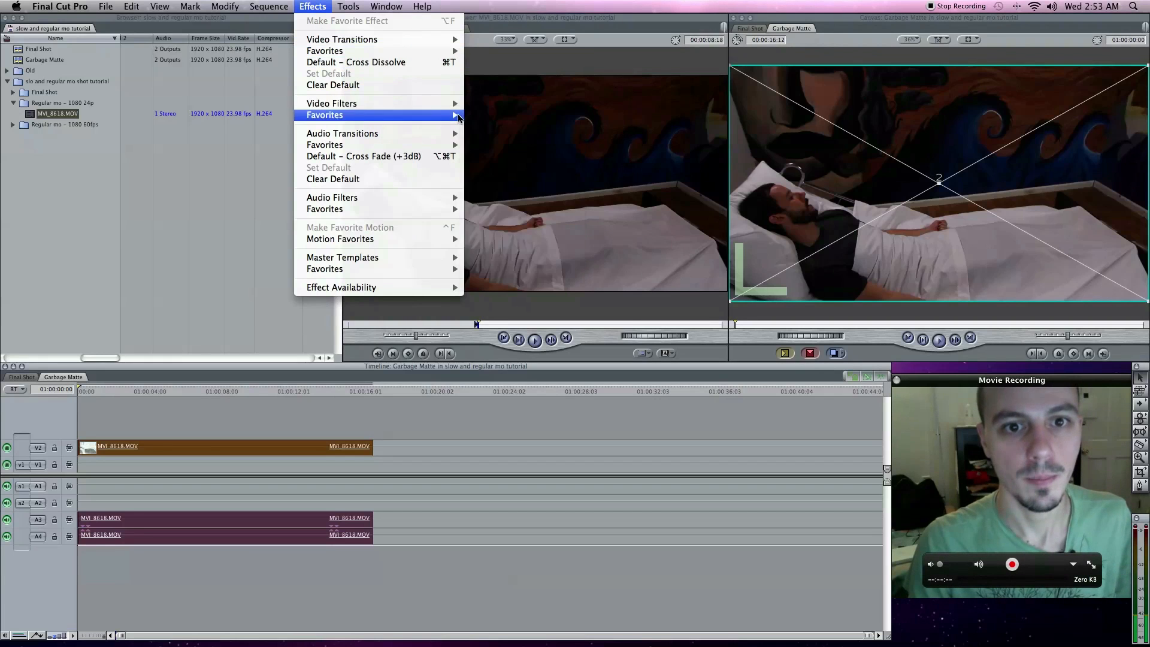
mouse_move(510, 195)
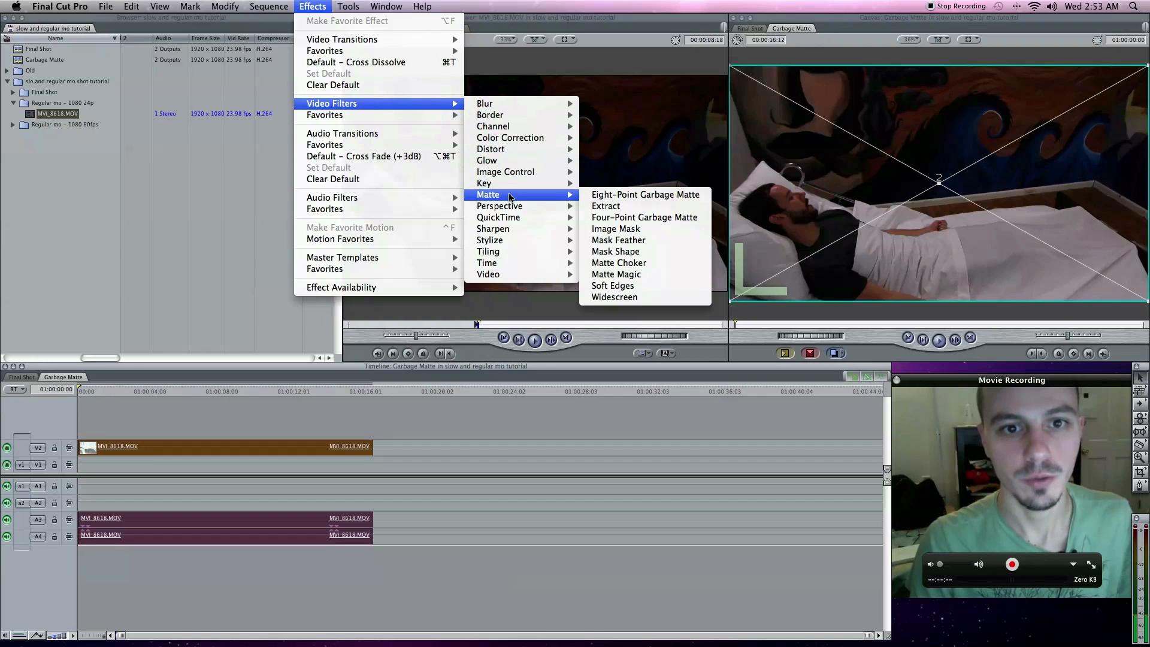
click(620, 195)
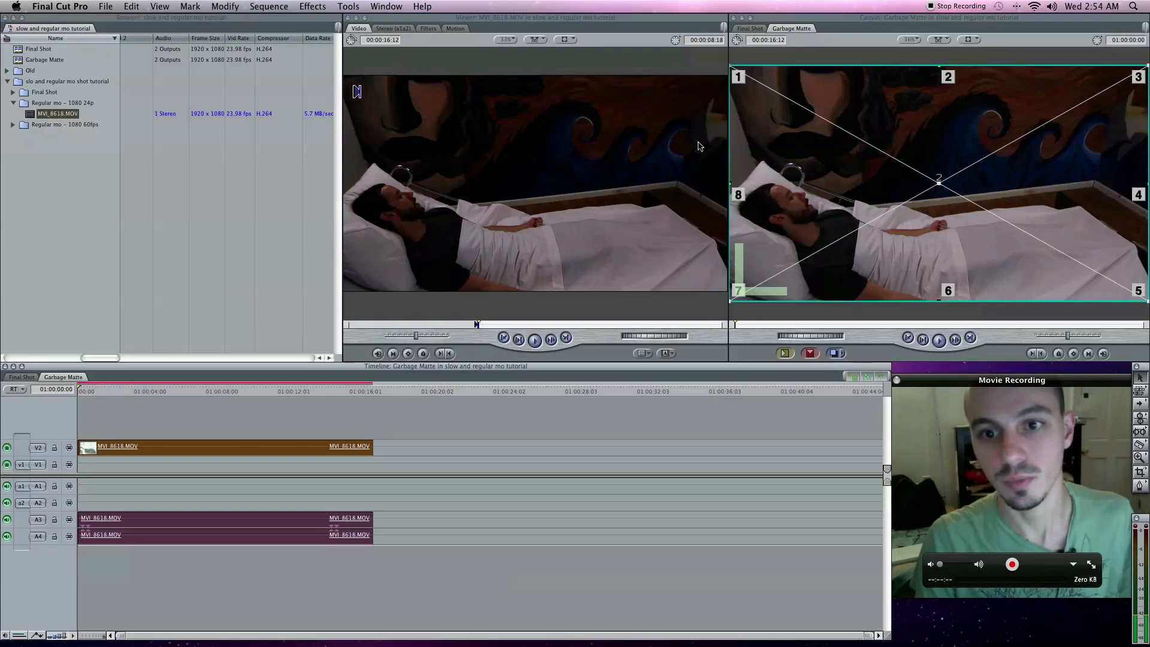
- Open the V2 clip's matte settings and place point 1 above the pillow at about -805, -85 and point 2 by the hands at about -142, 159
double_click(133, 447)
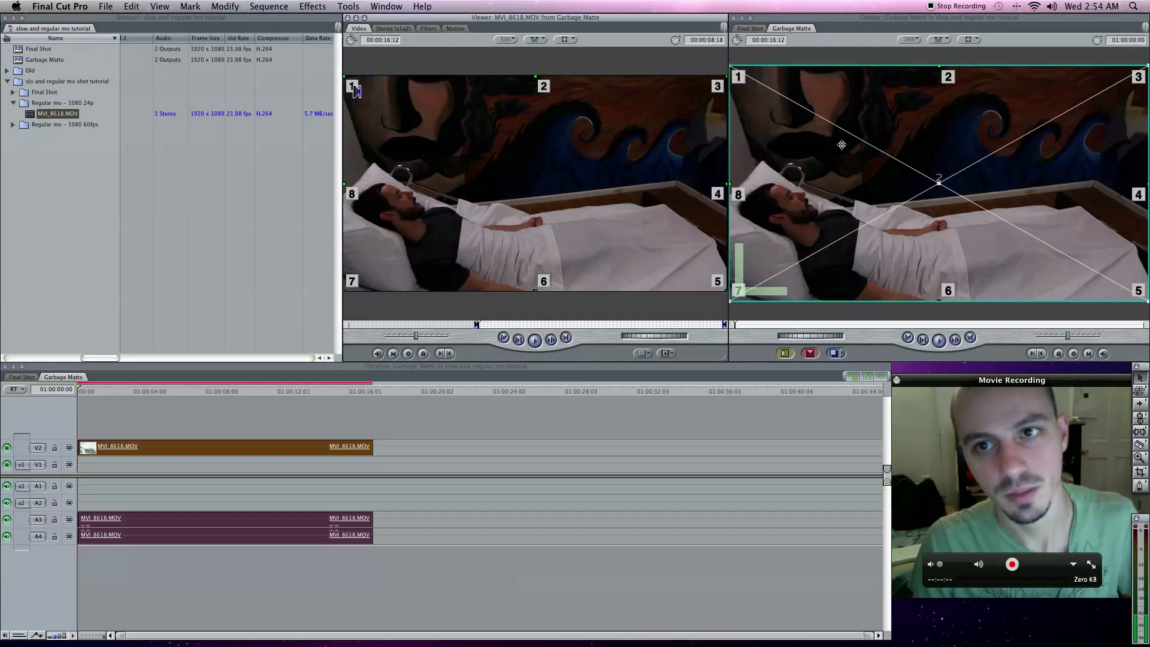
click(455, 29)
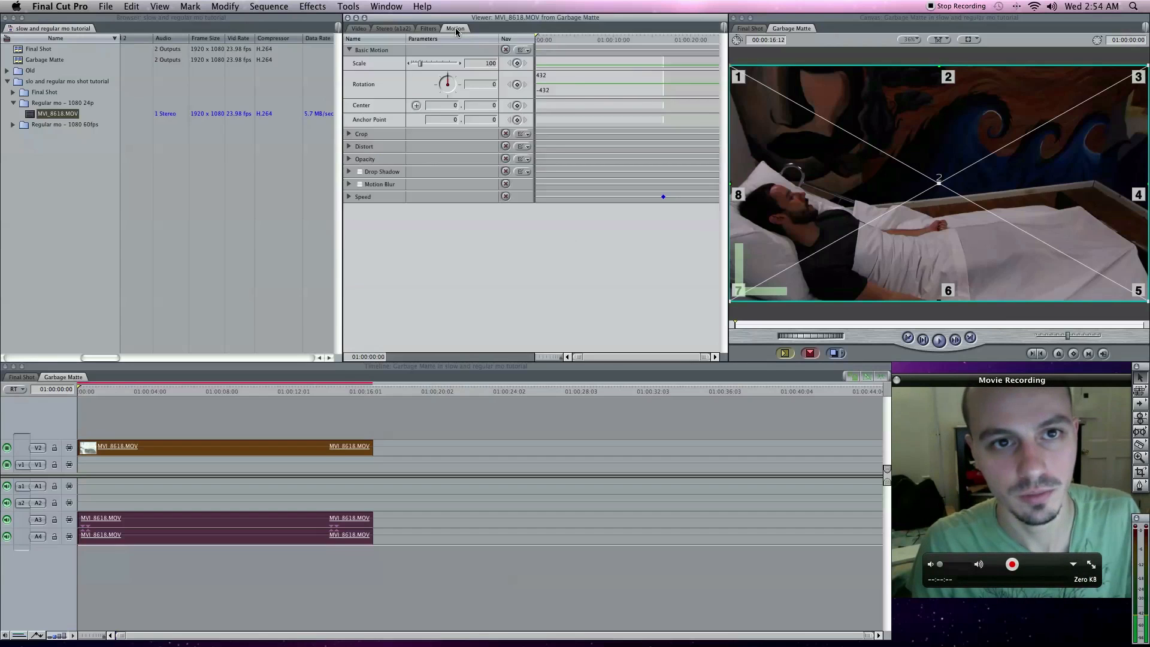
click(433, 29)
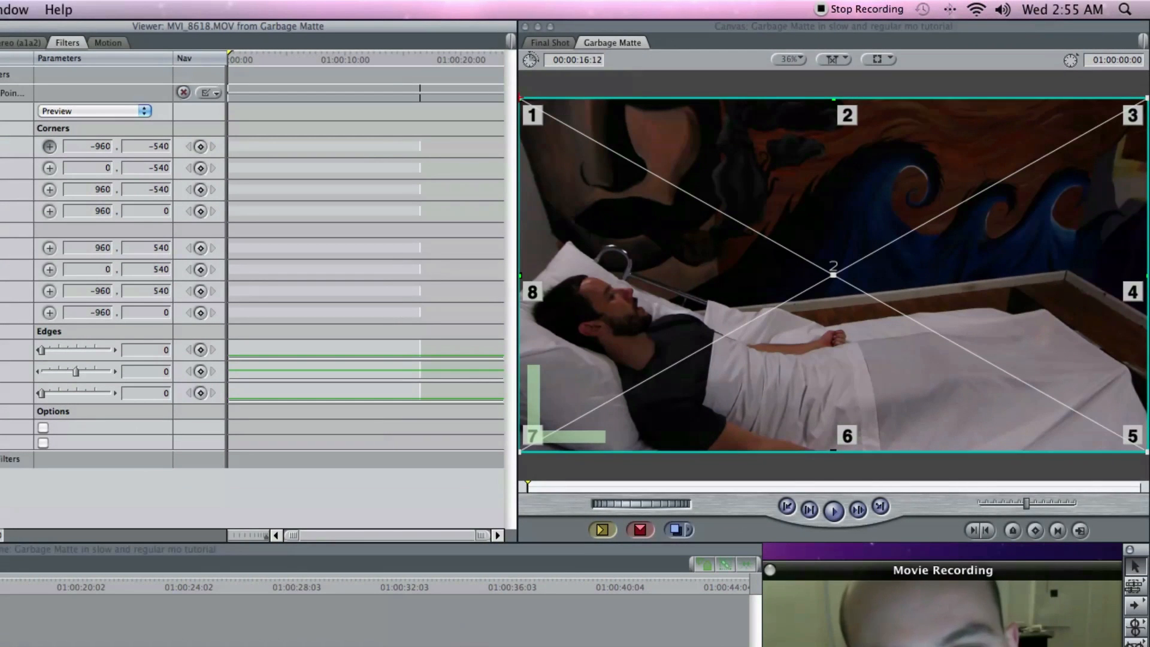
click(568, 247)
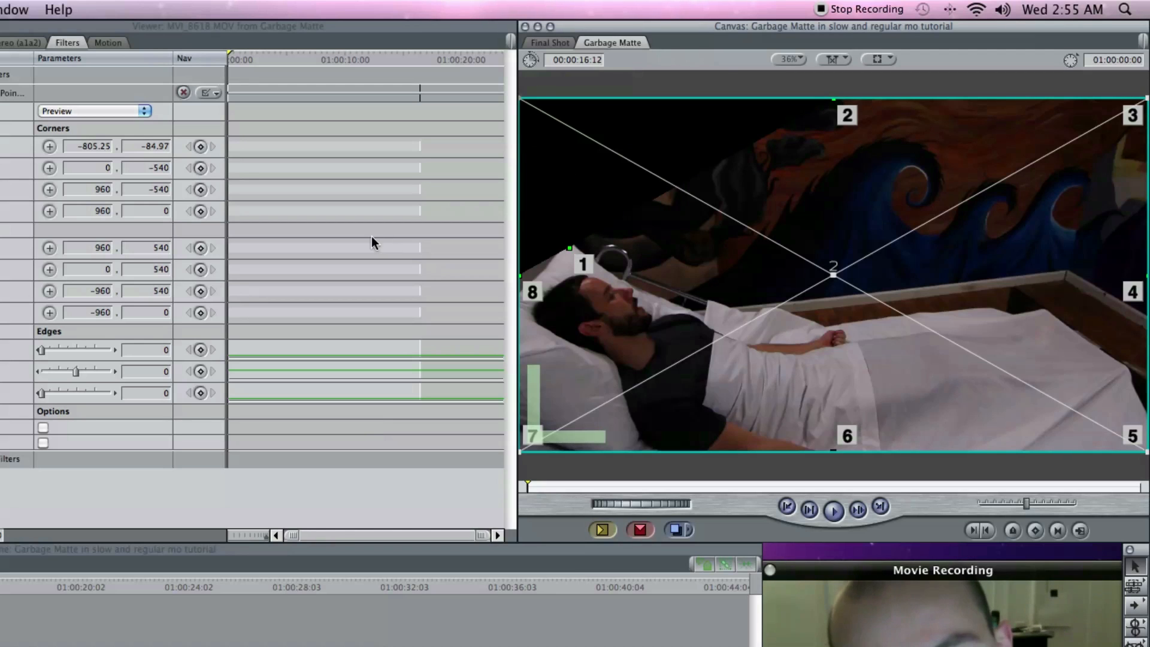
click(49, 168)
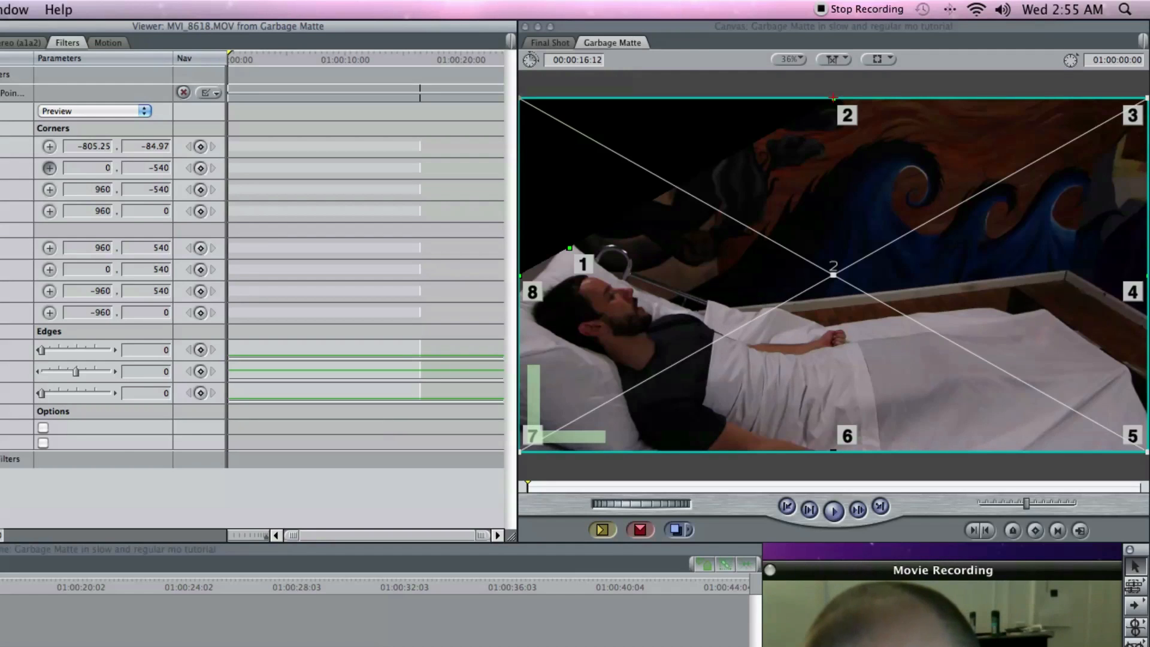
click(786, 330)
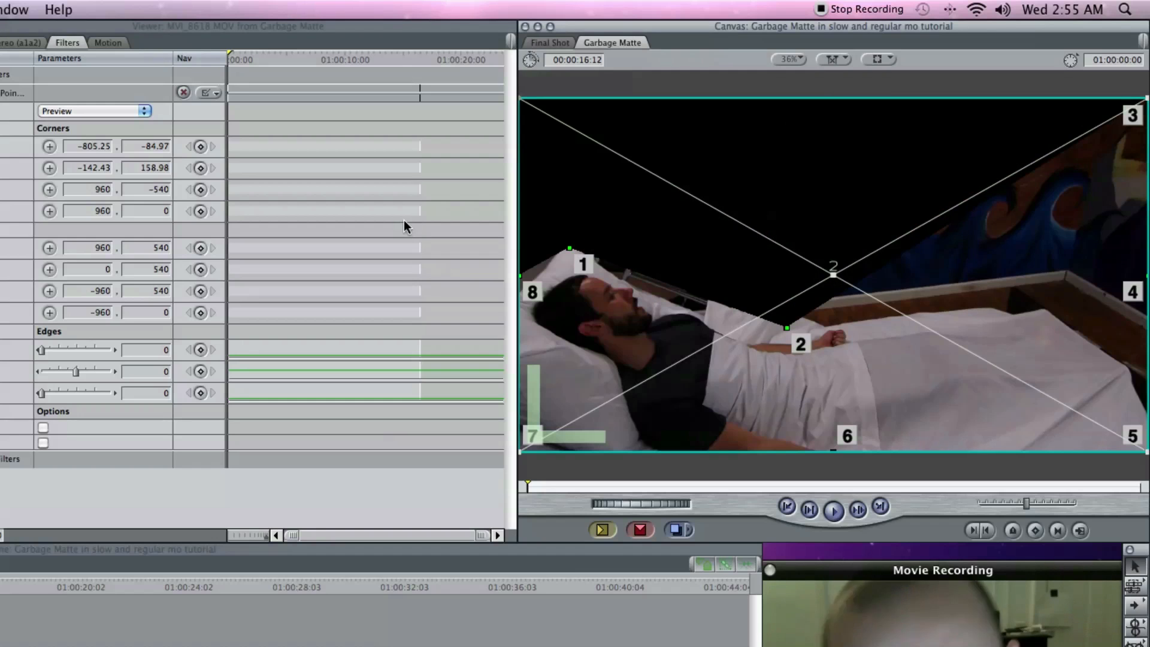
- Place matte point 3 on the sheet's upper far corner at about 638, 104 and point 4 at the frame edge at about 950, 323
click(48, 190)
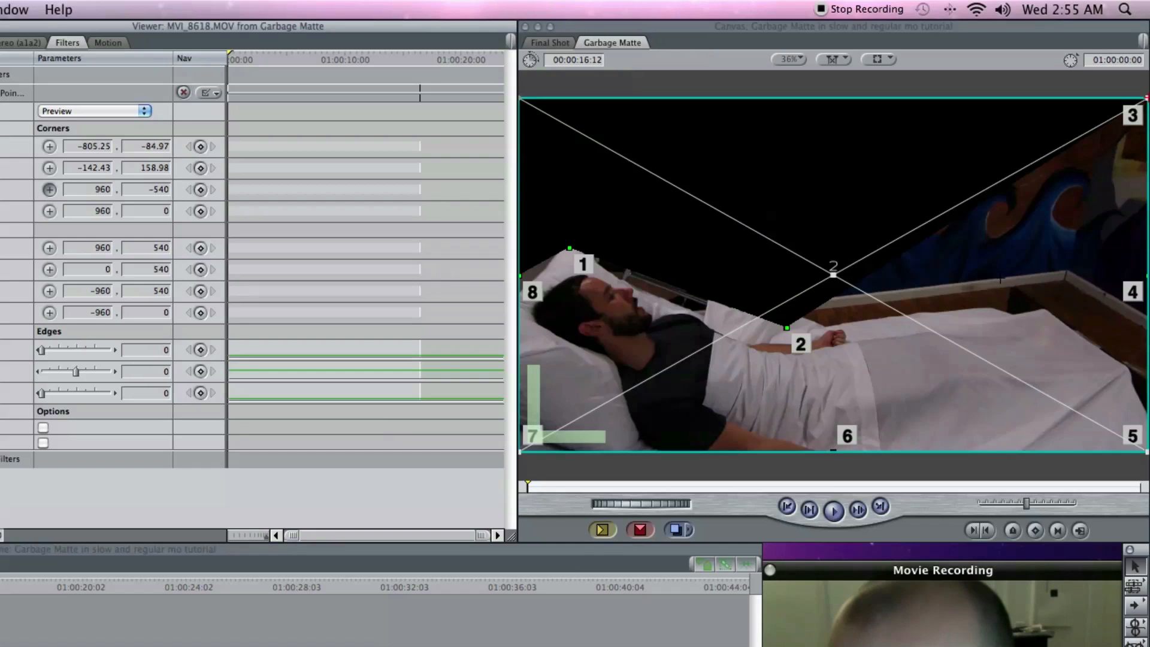
click(1043, 310)
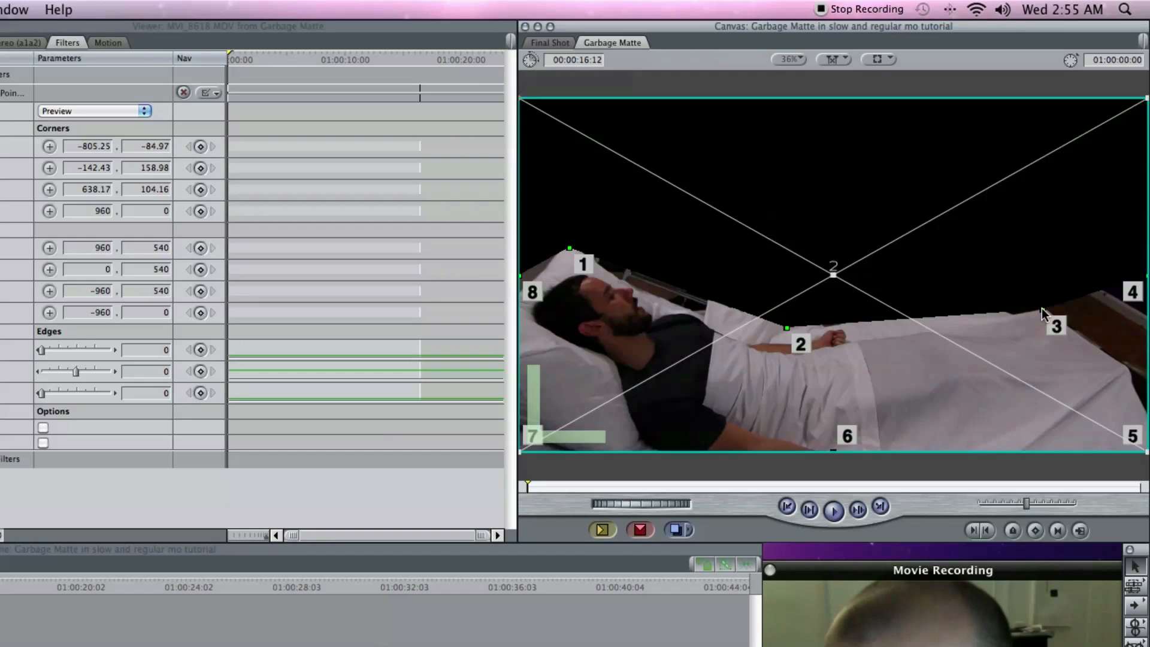
click(49, 211)
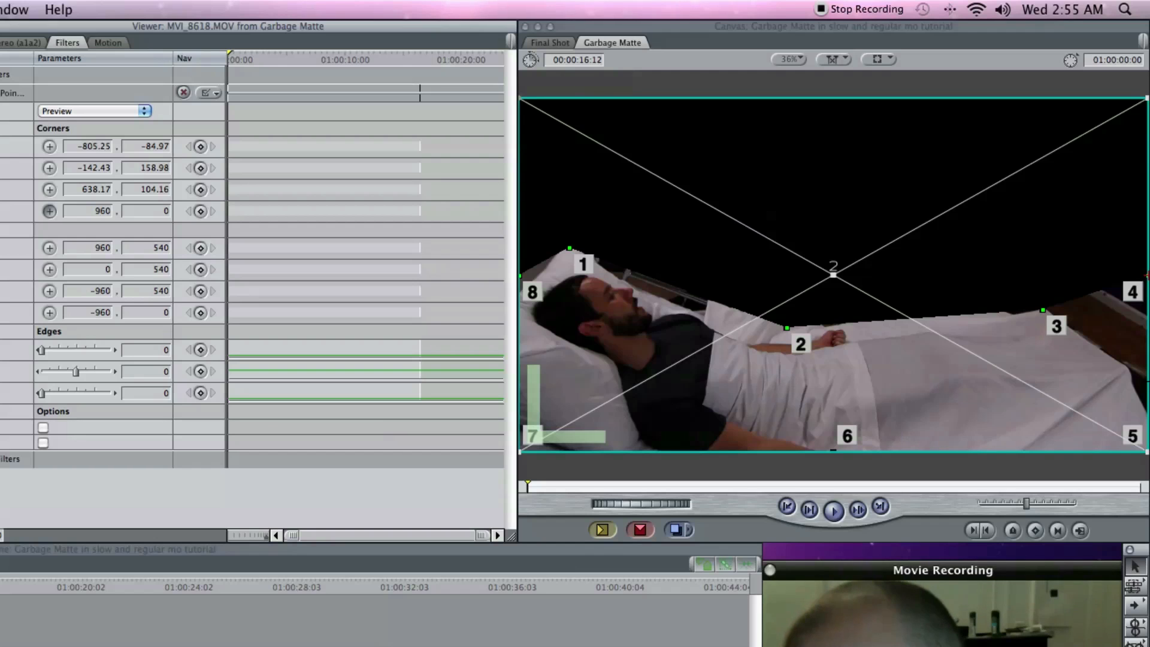
click(1143, 381)
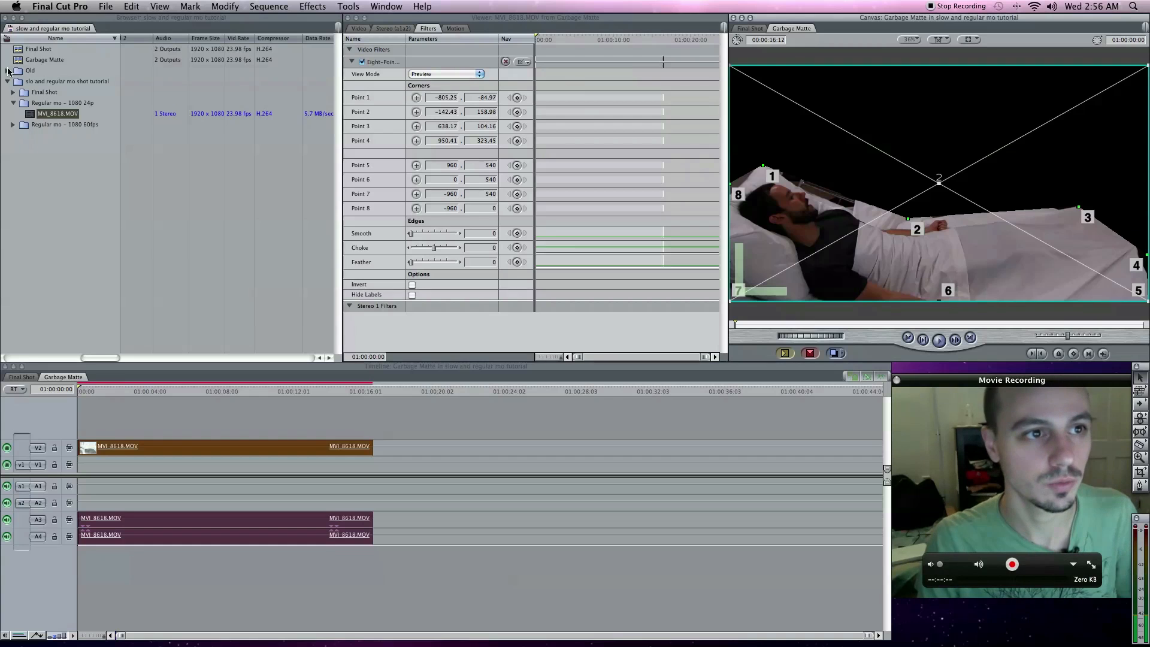
- Import the photo IMG_0882.JPG from the 2010_07_18 folder inside the 5D folder
click(108, 5)
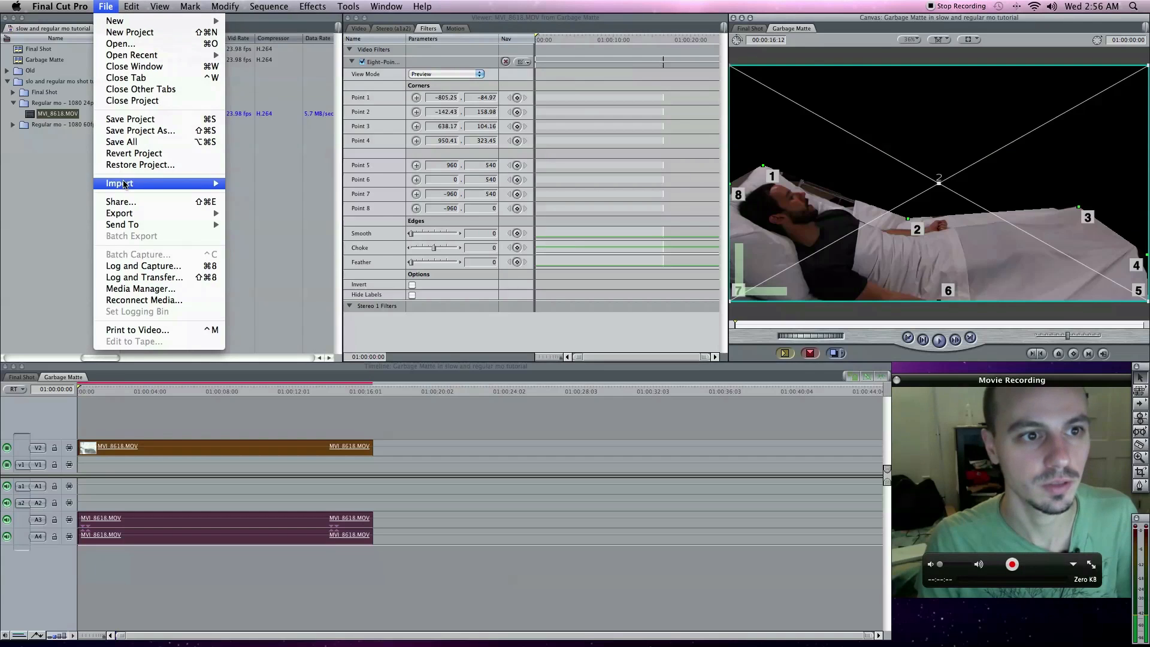
mouse_move(124, 184)
click(261, 184)
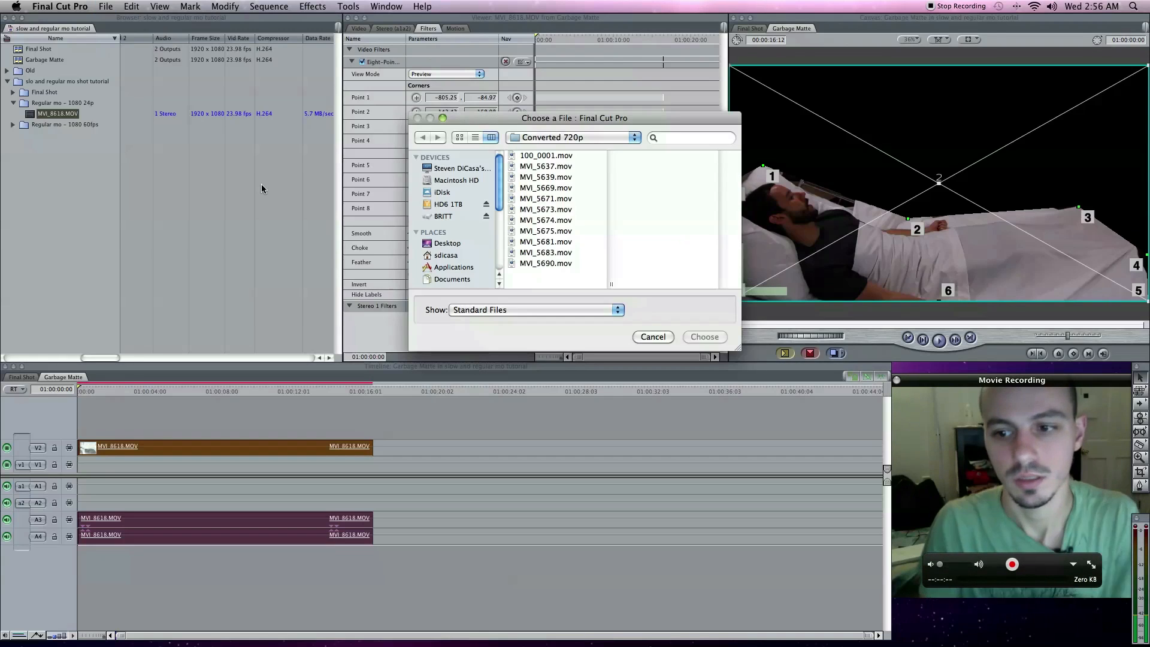
click(455, 204)
click(546, 155)
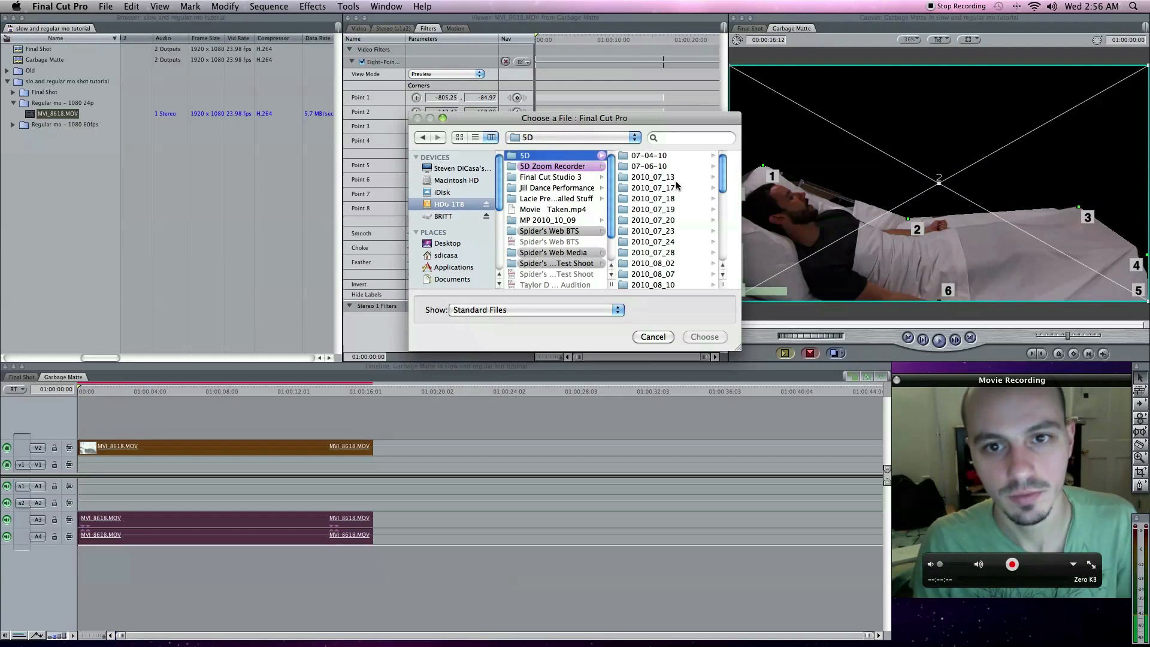
click(667, 208)
click(555, 201)
click(662, 190)
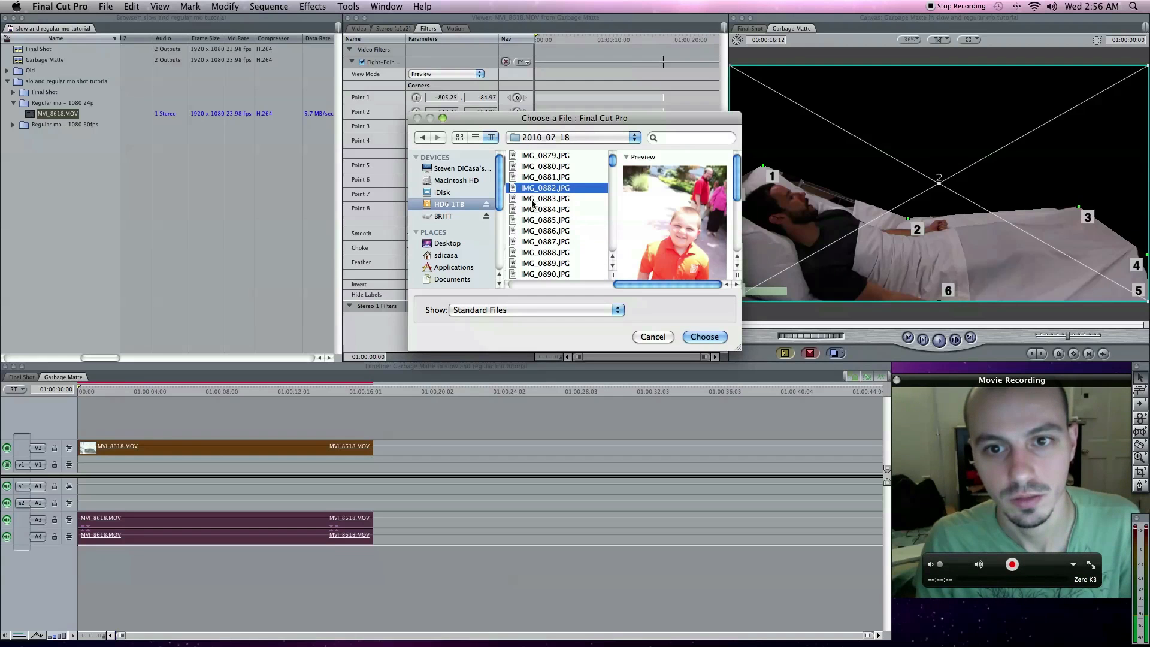
click(704, 336)
- Load IMG_0882.JPG into the Viewer and overwrite it onto track V1 right after the end of MVI_8618.MOV
click(16, 71)
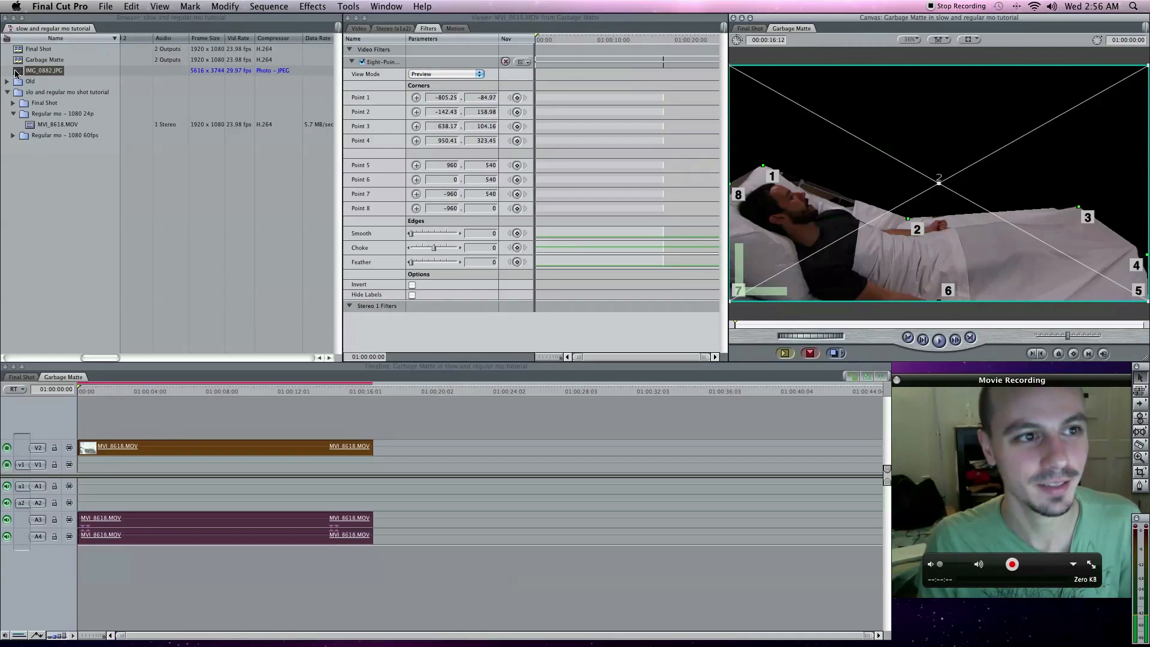
double_click(18, 72)
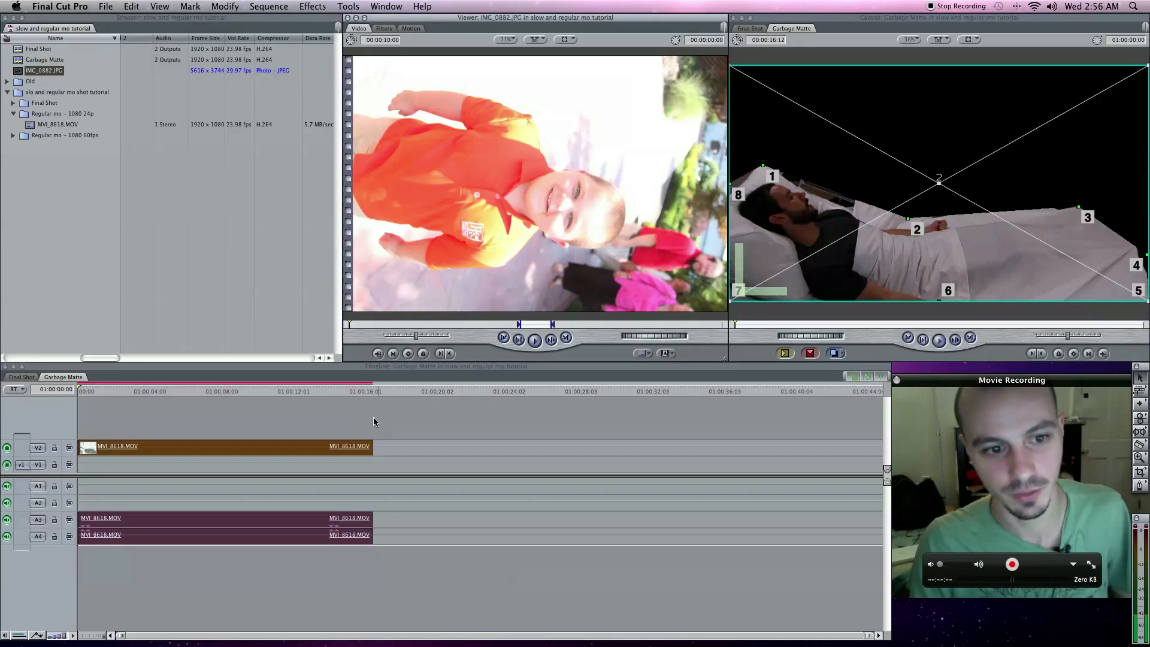
click(387, 394)
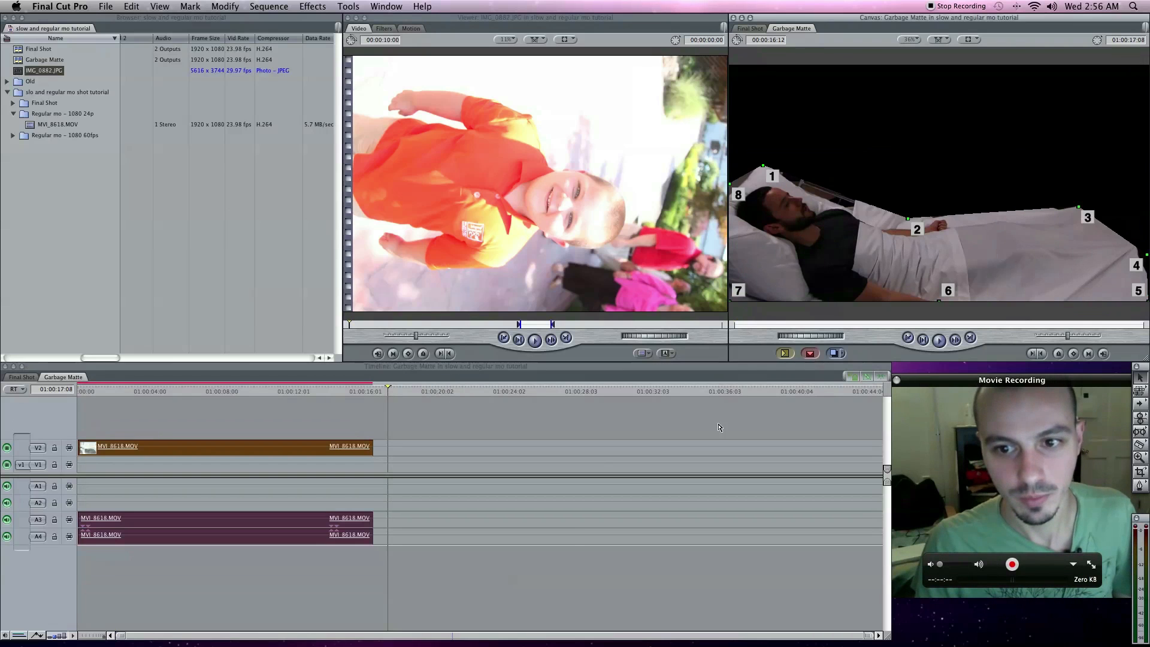
key(F10)
mouse_move(462, 461)
mouse_down()
mouse_move(307, 463)
mouse_move(445, 463)
mouse_up()
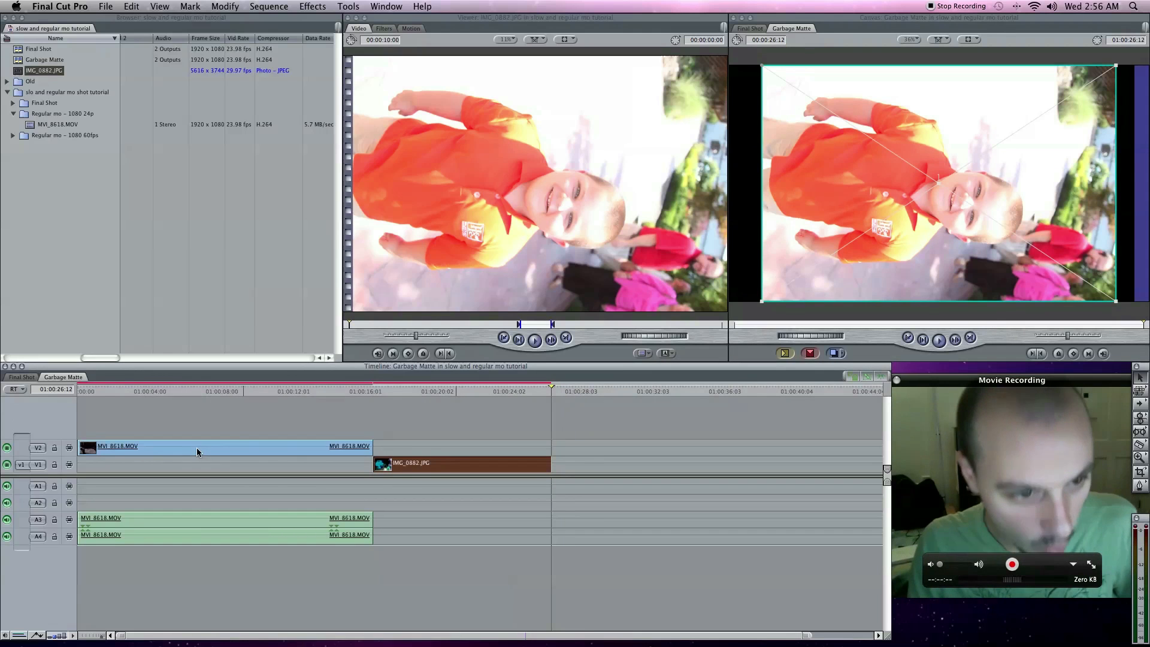
- Fit the photo clip on V1 under the full length of MVI_8618.MOV and enlarge it to fill the frame width
drag(439, 465, 144, 465)
drag(257, 465, 372, 464)
click(252, 390)
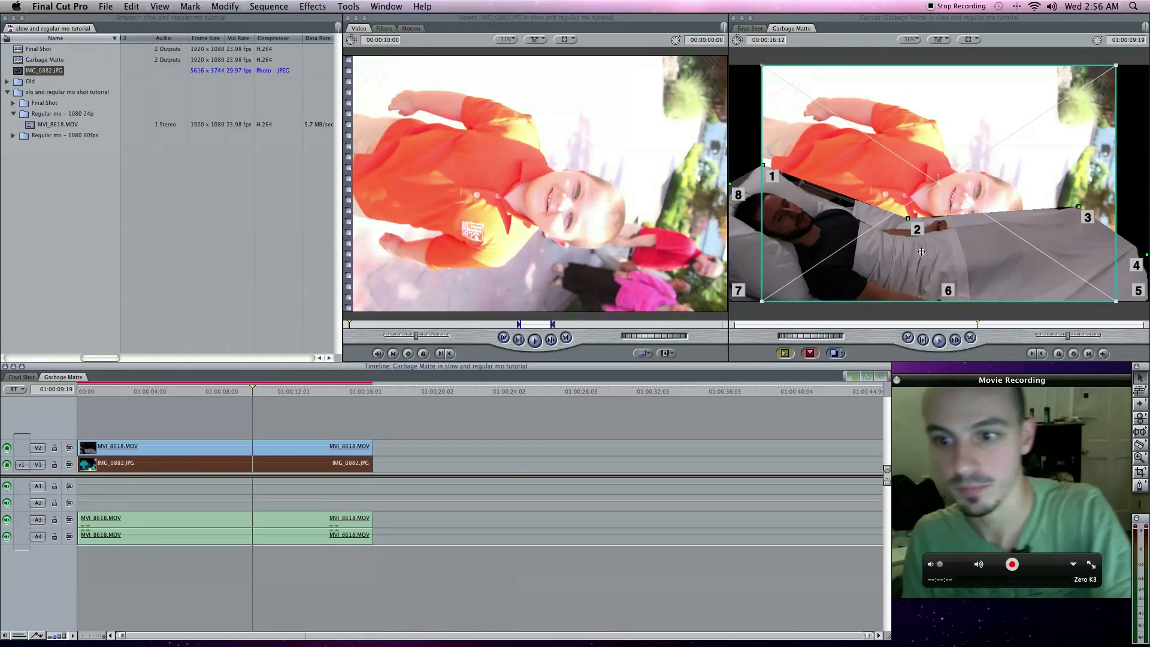
drag(762, 301, 703, 341)
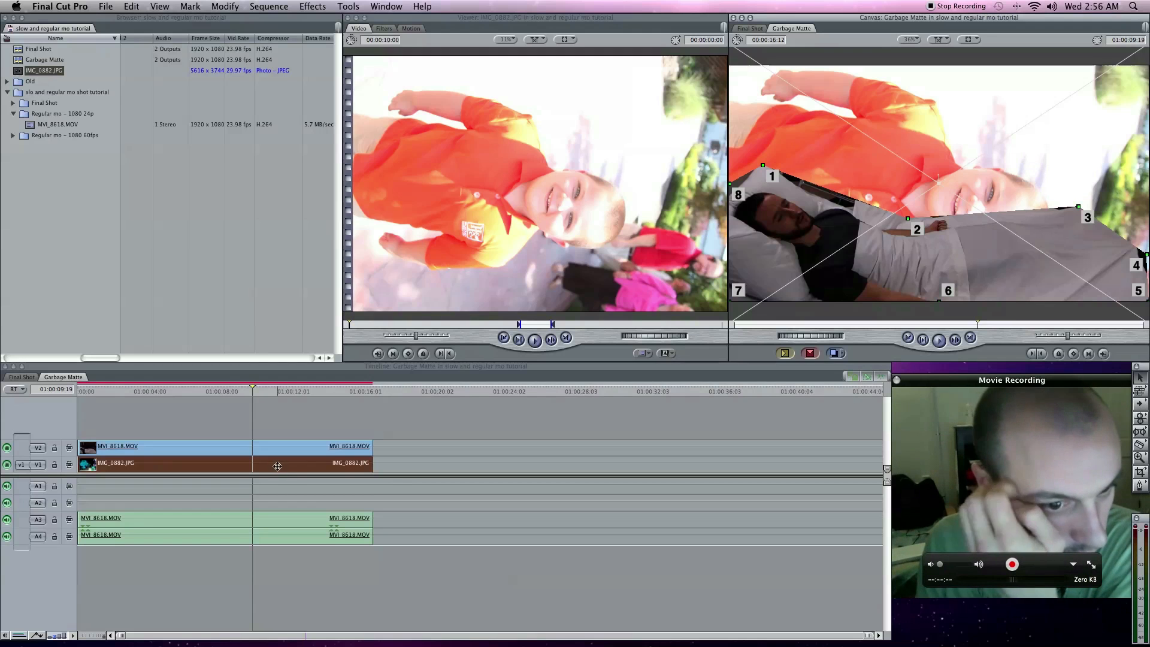
drag(275, 466, 307, 465)
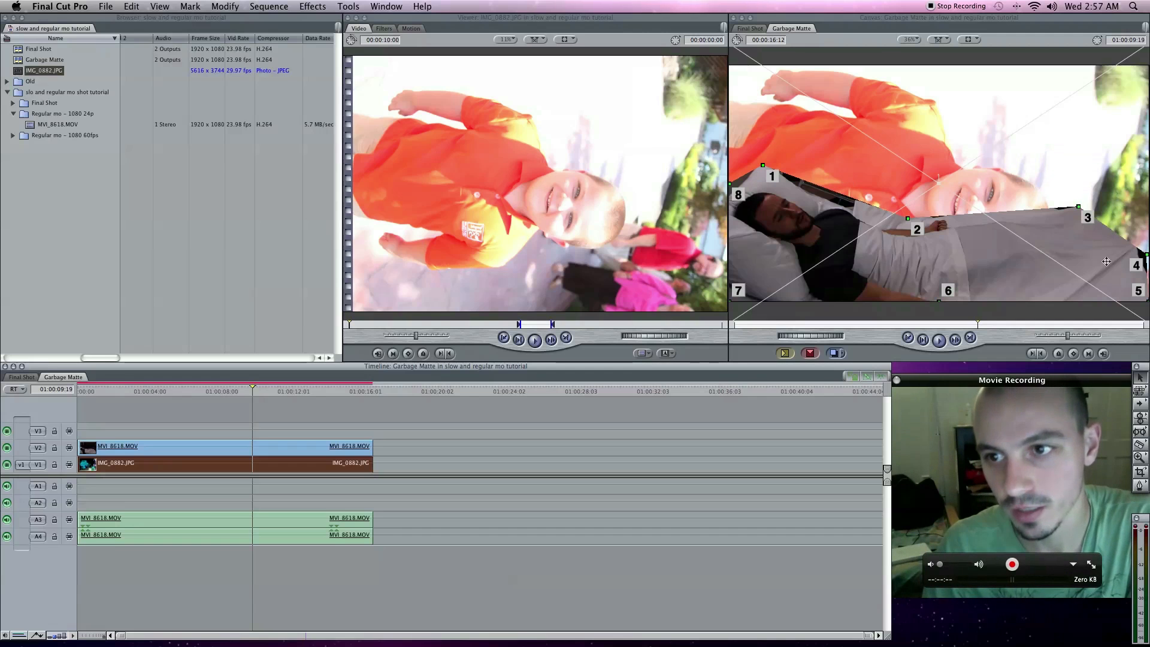
- Delete the IMG_0882.JPG clip from track V1
click(263, 433)
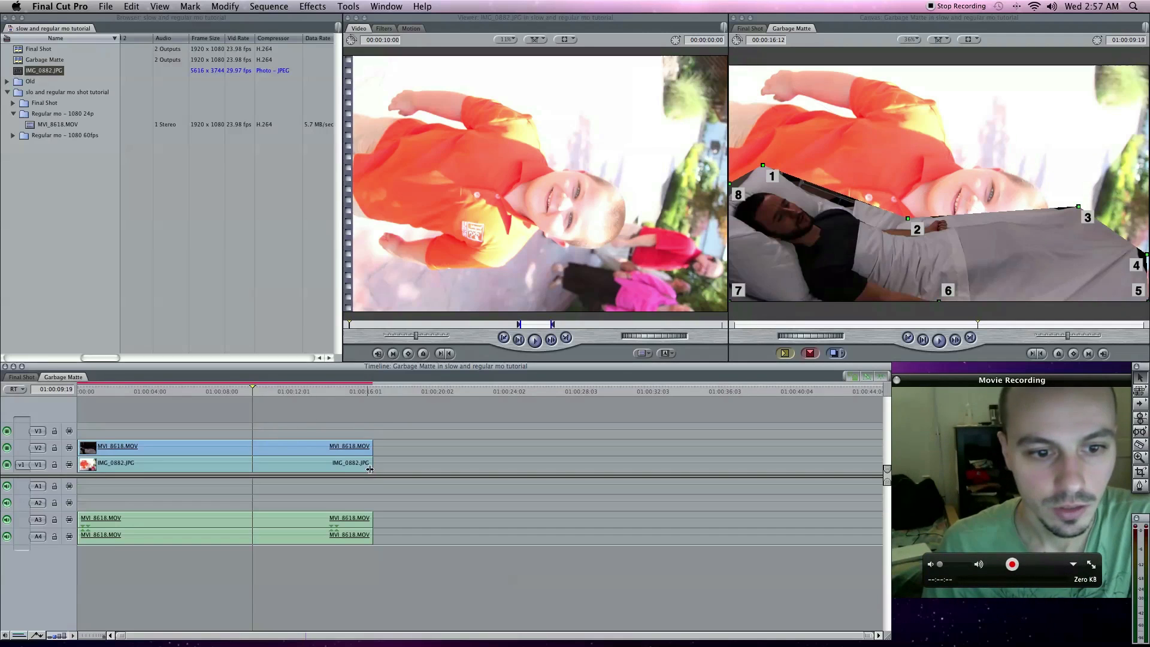
click(336, 469)
key(Delete)
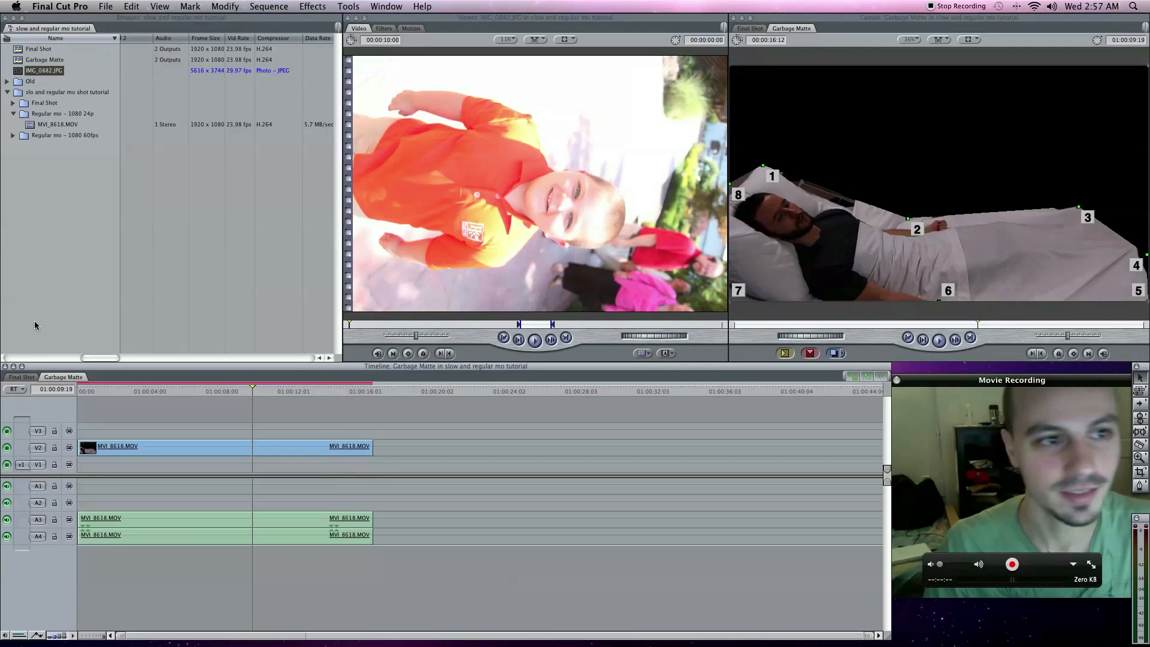
- Load MVI_8626 copy 2 from the Up-res bin into the Viewer and mark an In point at about 00:00:11:22
click(14, 114)
click(14, 125)
click(19, 158)
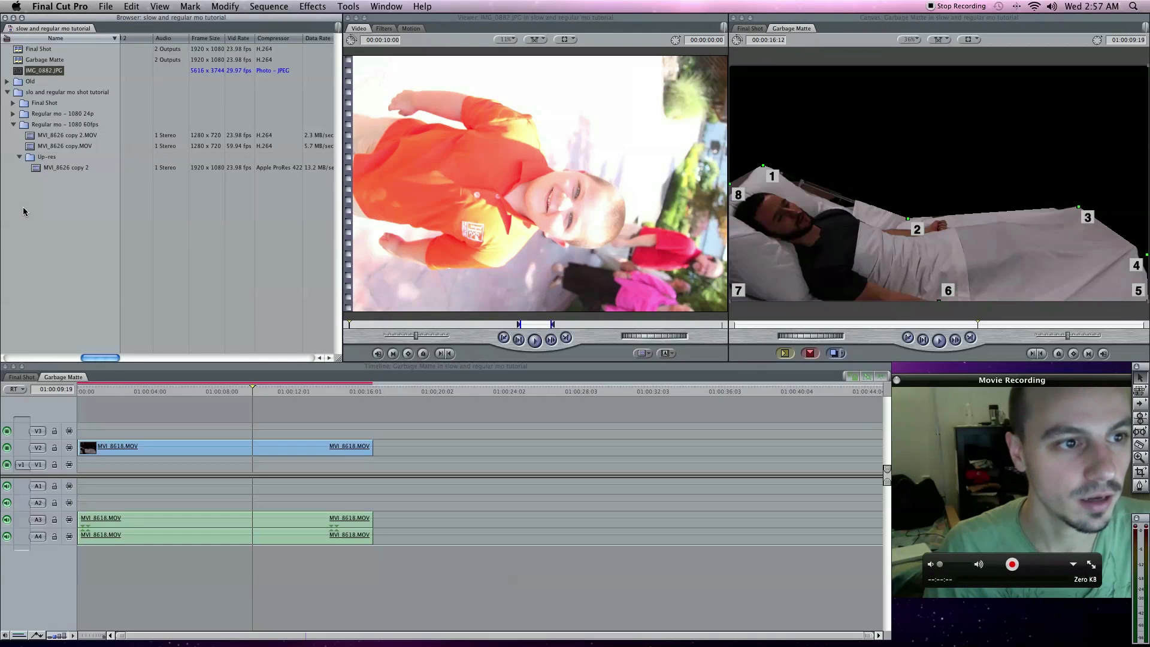
double_click(36, 167)
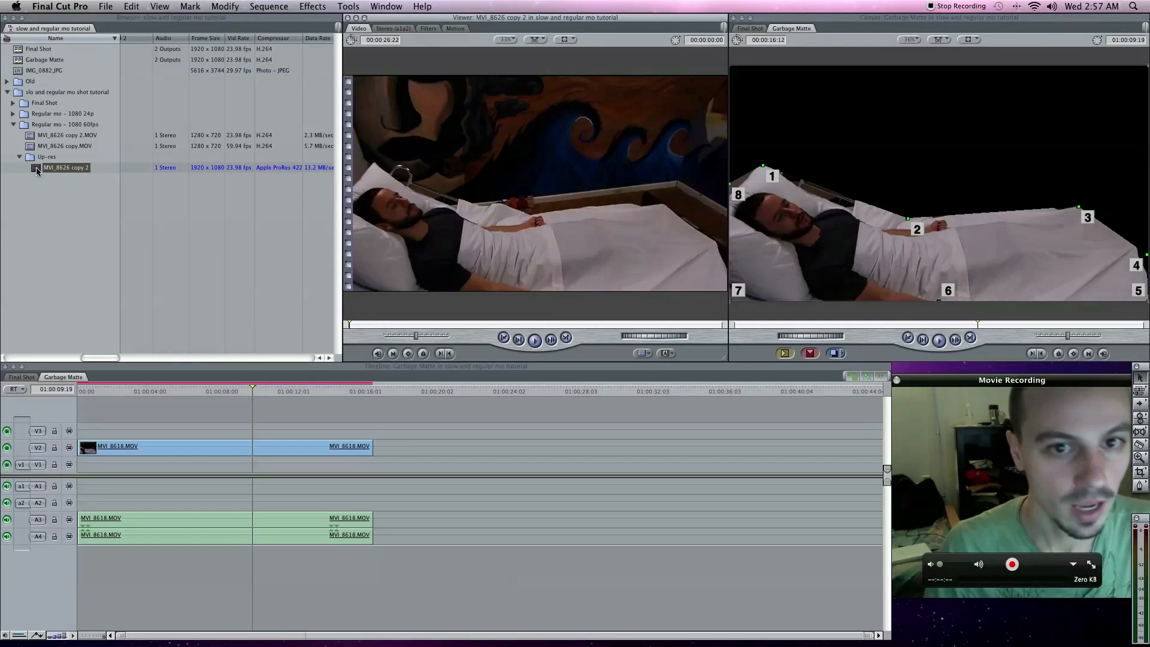
drag(448, 327, 514, 328)
key(o)
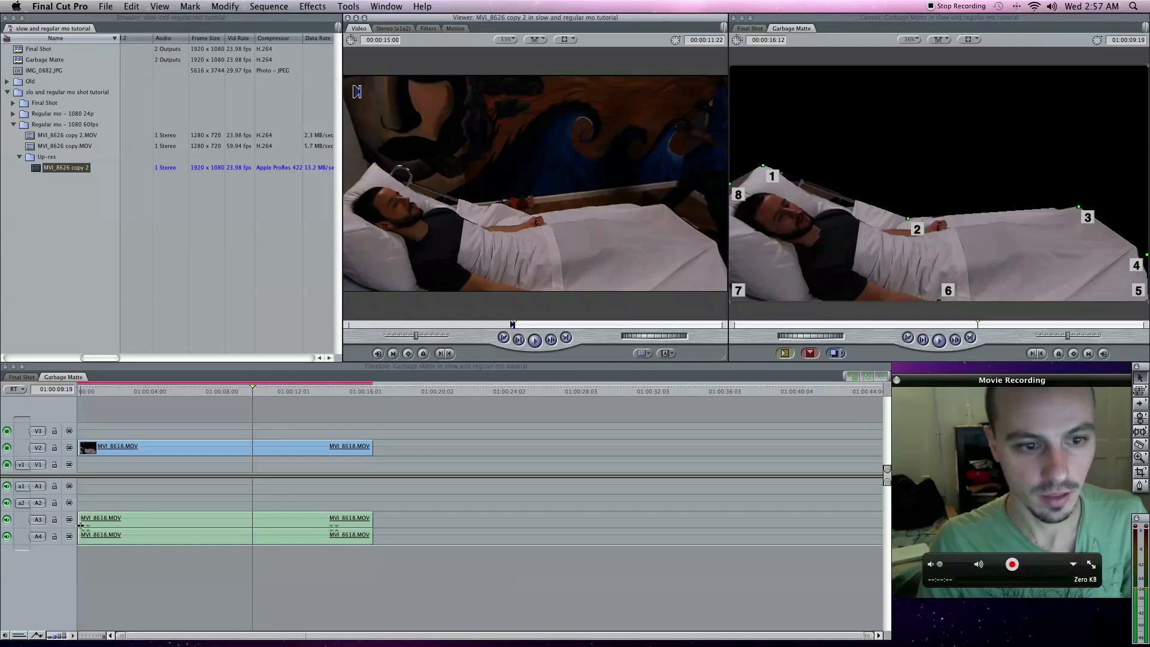
- Lock audio tracks A1 and A2 and overwrite MVI_8626 copy 2 onto V1 from the start of the sequence
click(54, 487)
click(55, 503)
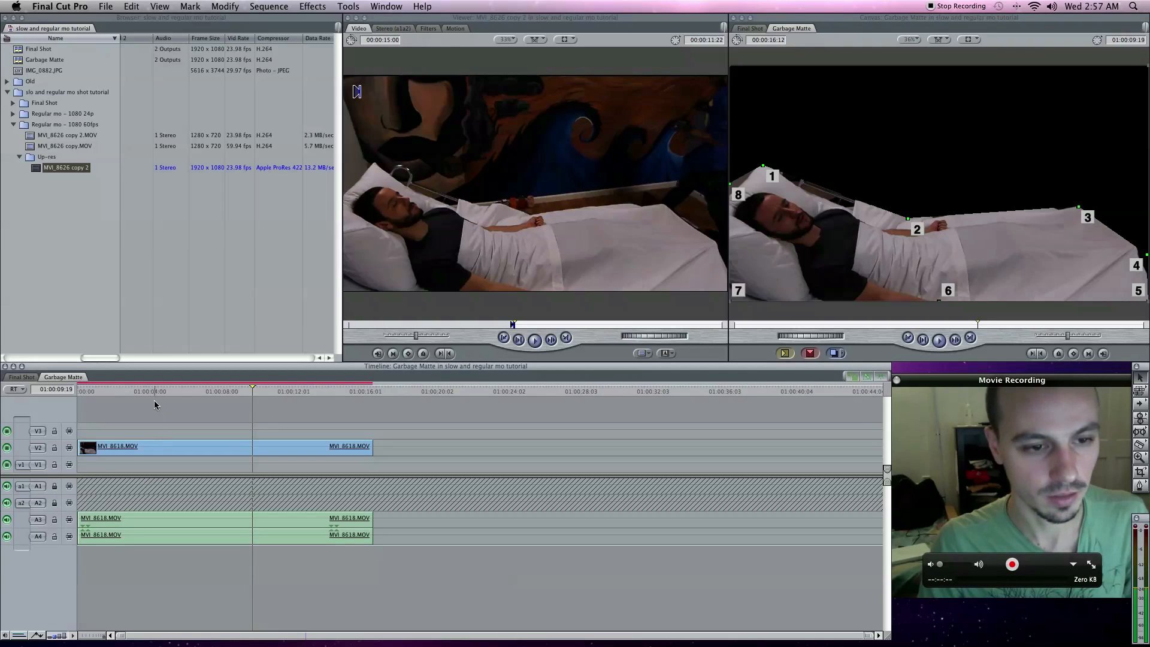
key(Home)
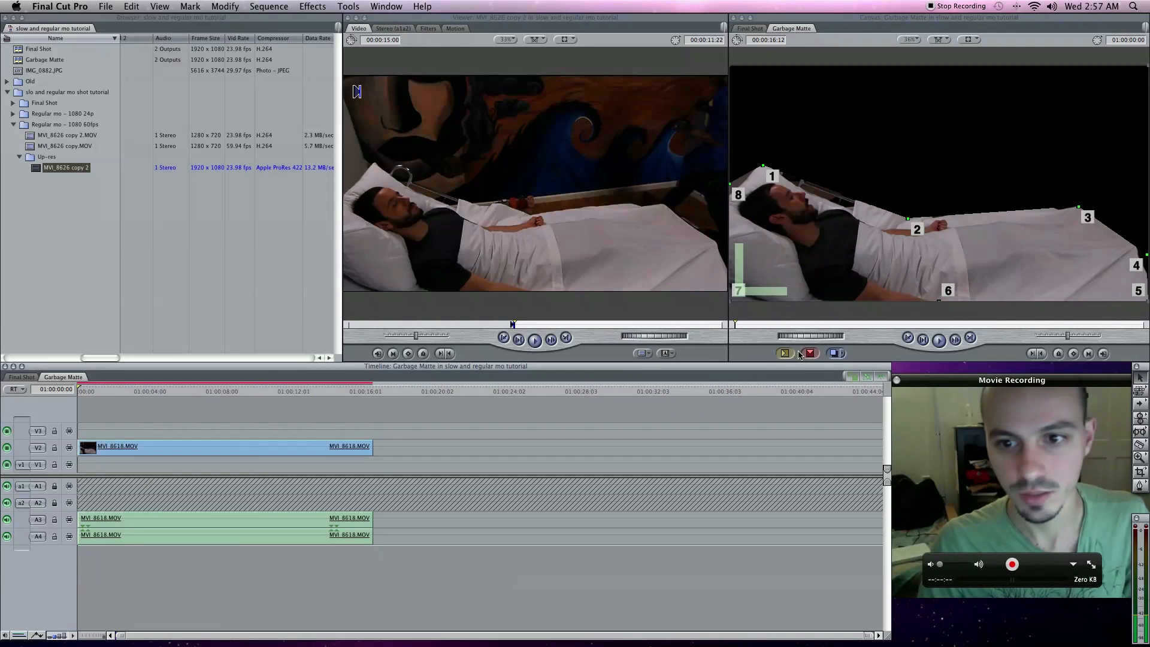
click(810, 354)
click(809, 354)
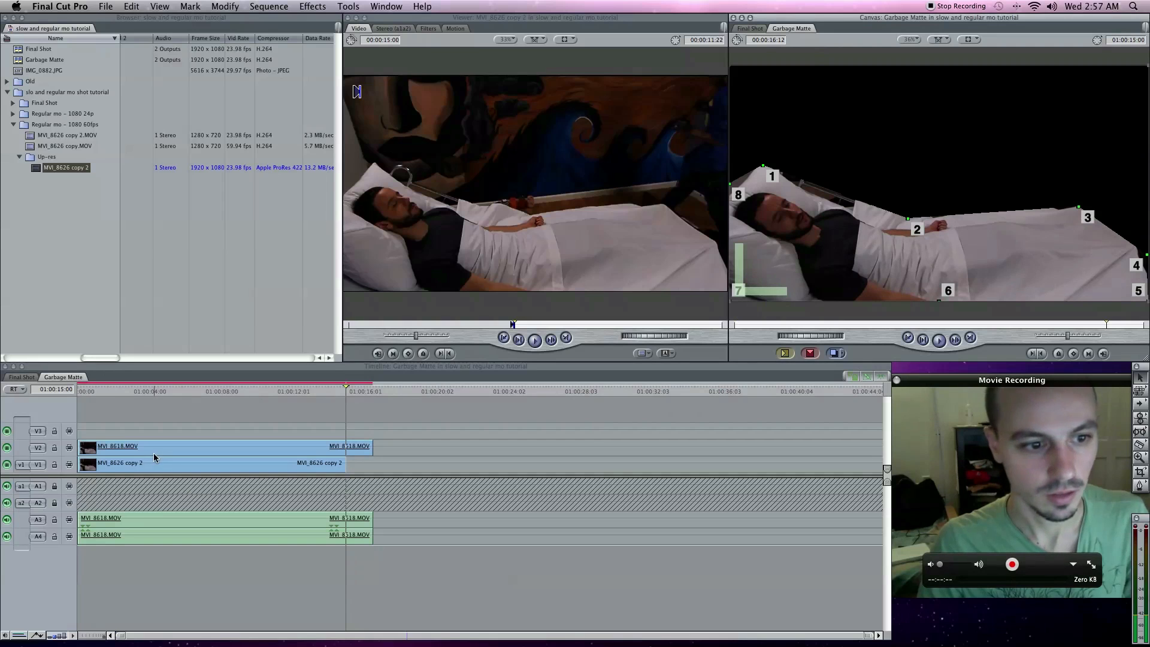
- Shift MVI_8626 copy 2 on V1 over 6 seconds to the right and extend its head back to the sequence start
click(321, 399)
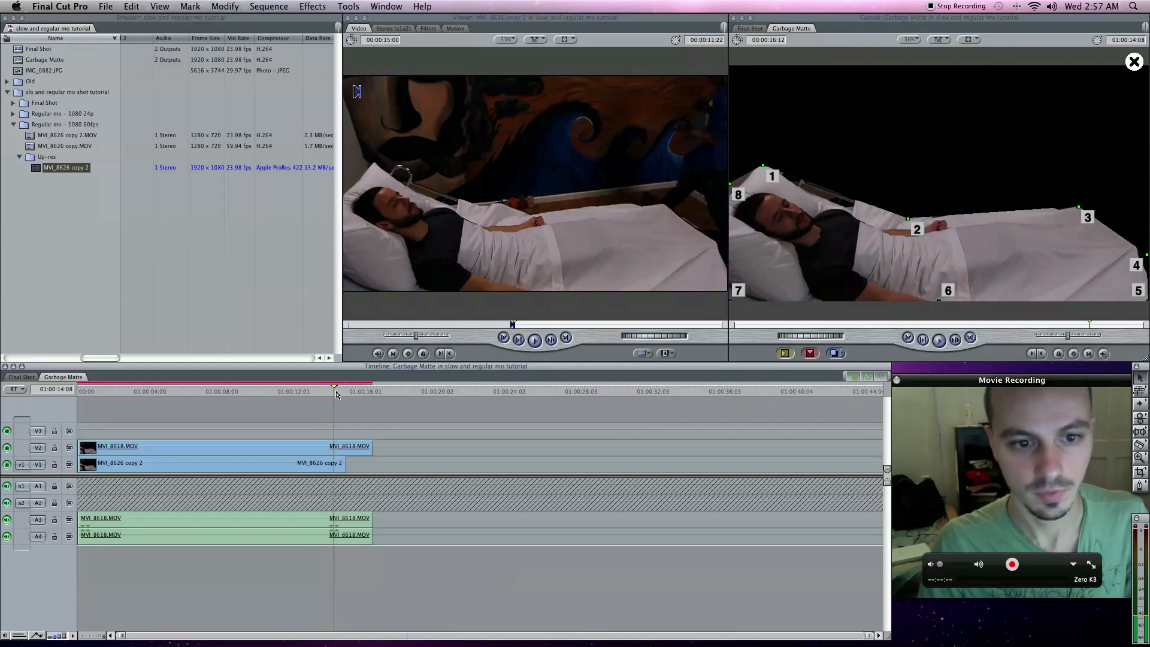
click(319, 392)
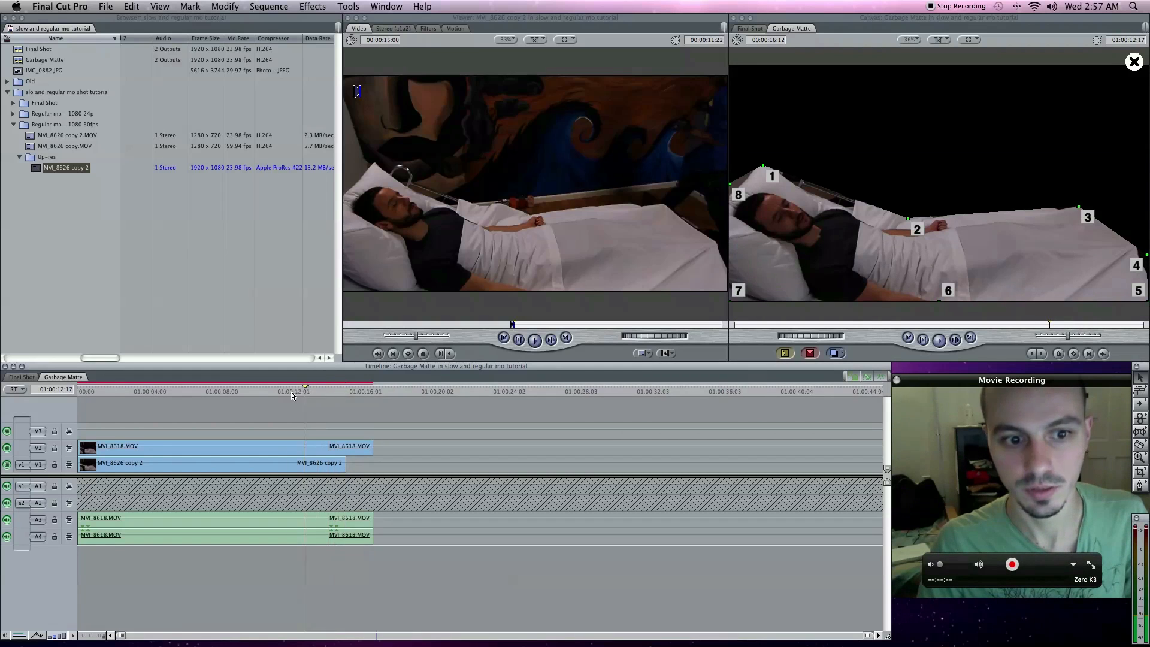
click(260, 398)
click(240, 395)
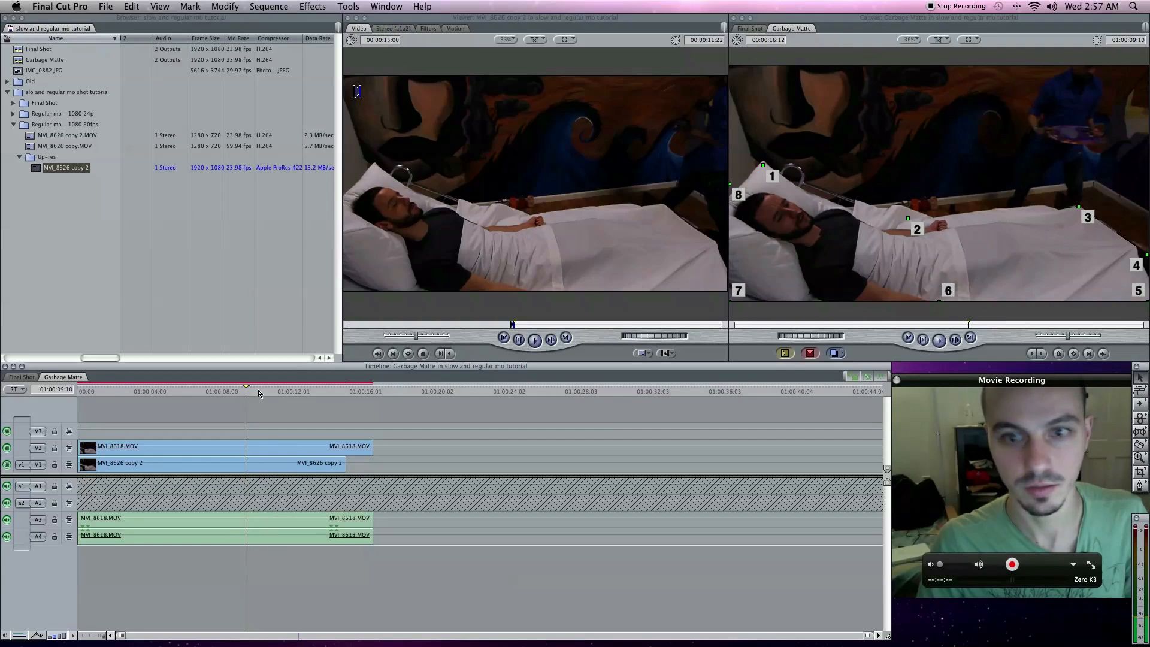
click(260, 394)
drag(345, 465, 379, 465)
drag(197, 463, 80, 464)
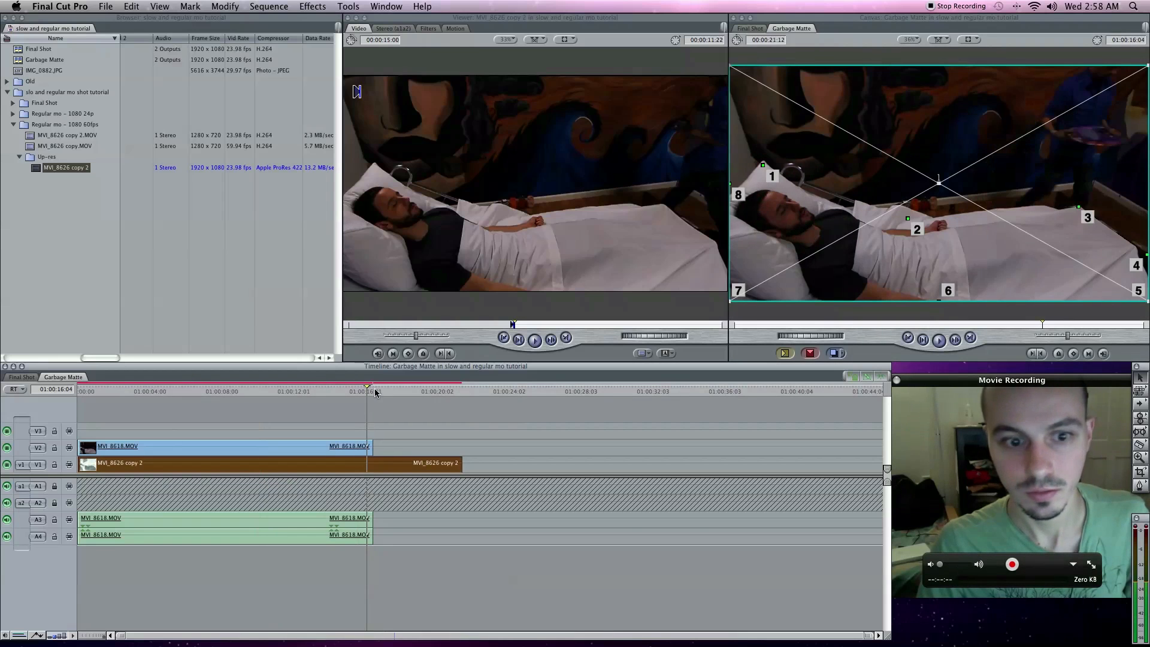
- Trim one second off the head of MVI_8626 copy 2, move it back to the sequence start, and check the timing against MVI_8618.MOV
click(376, 392)
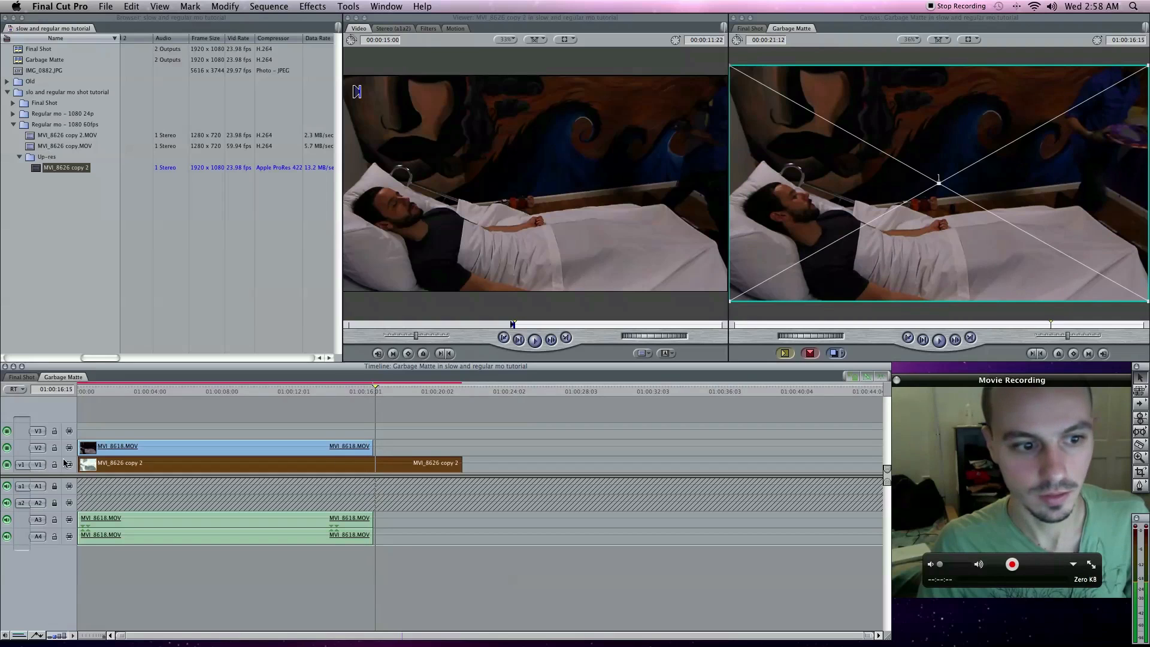
drag(79, 462, 99, 463)
drag(201, 465, 182, 464)
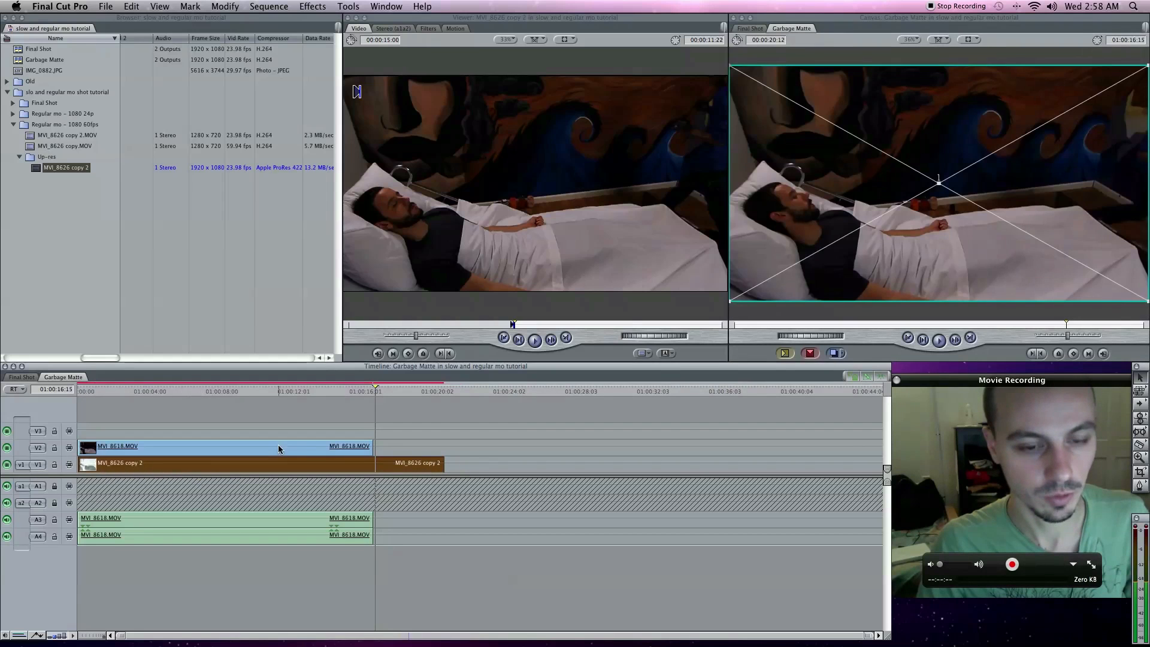
click(351, 393)
click(333, 394)
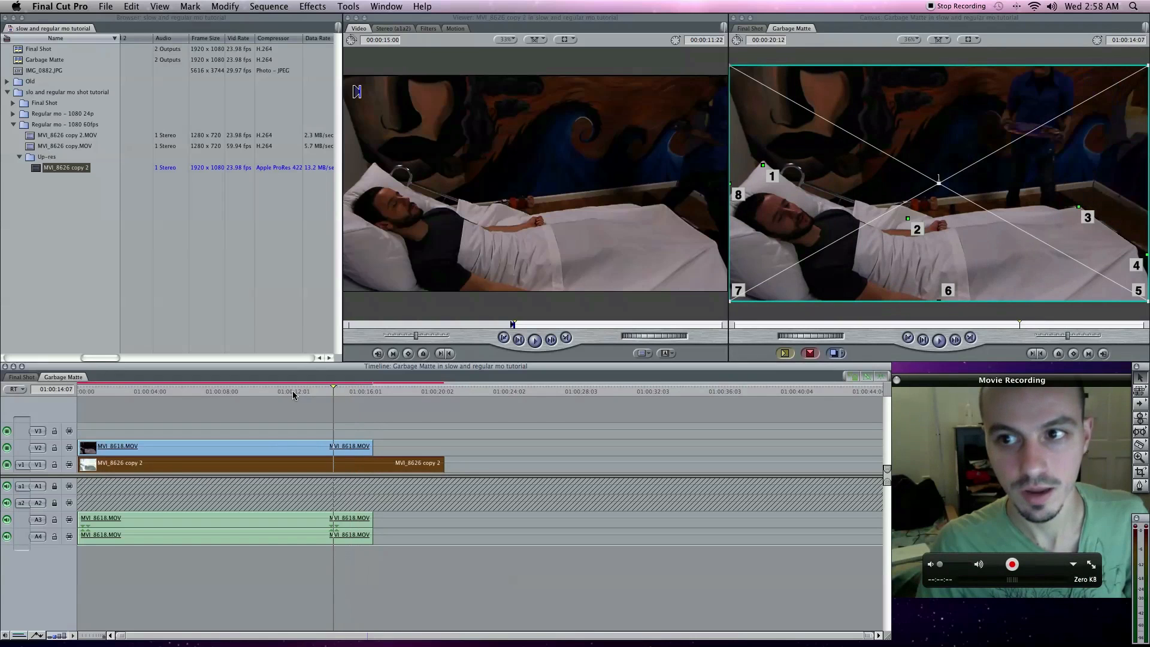
click(275, 394)
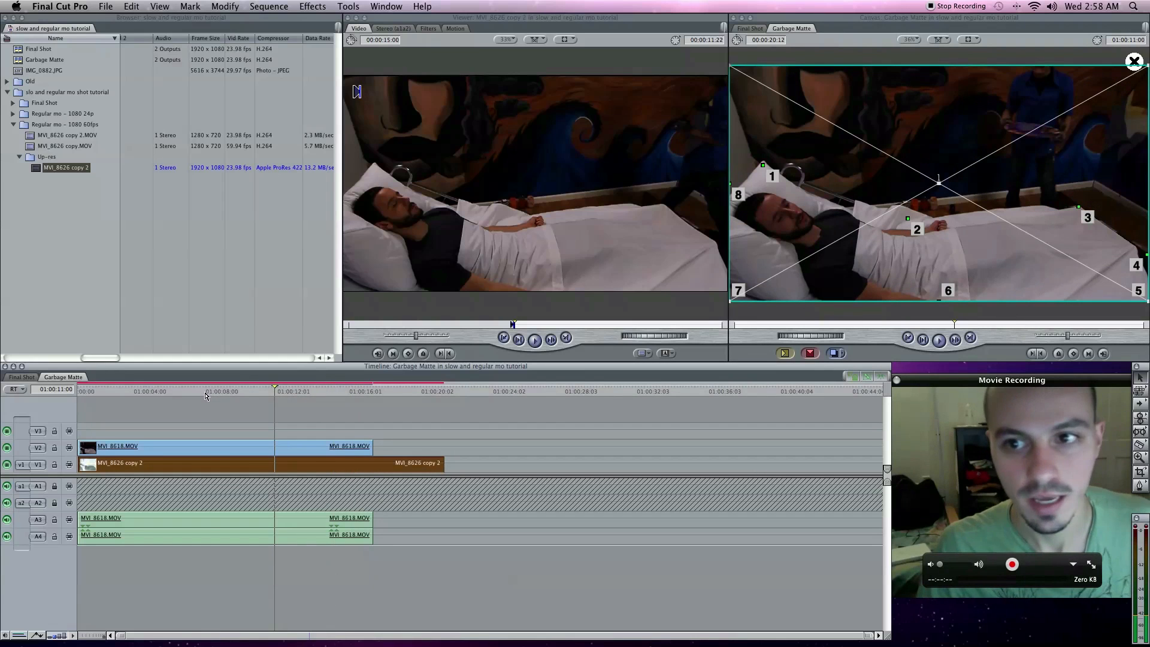
click(205, 394)
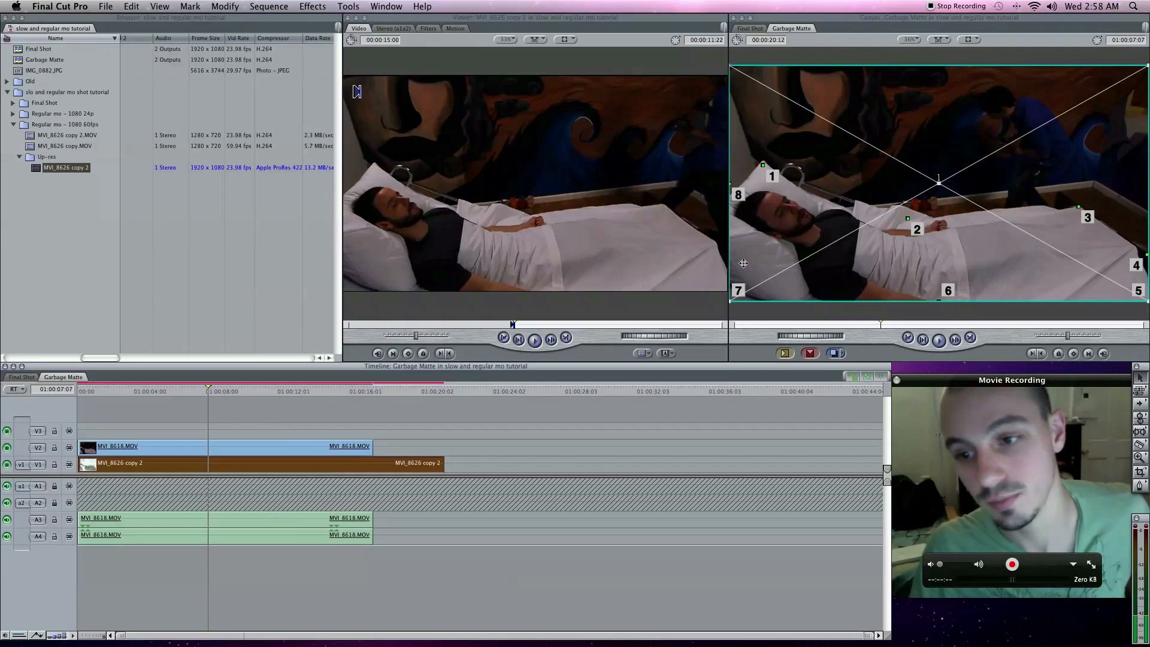
drag(944, 380, 352, 63)
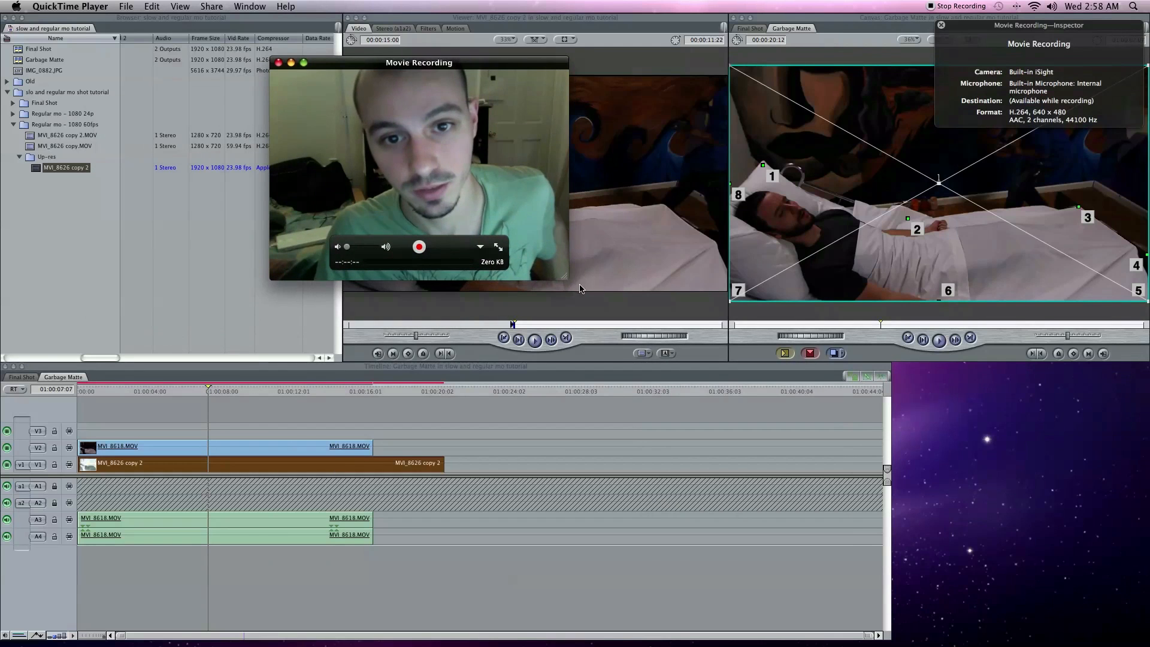
drag(566, 277, 912, 470)
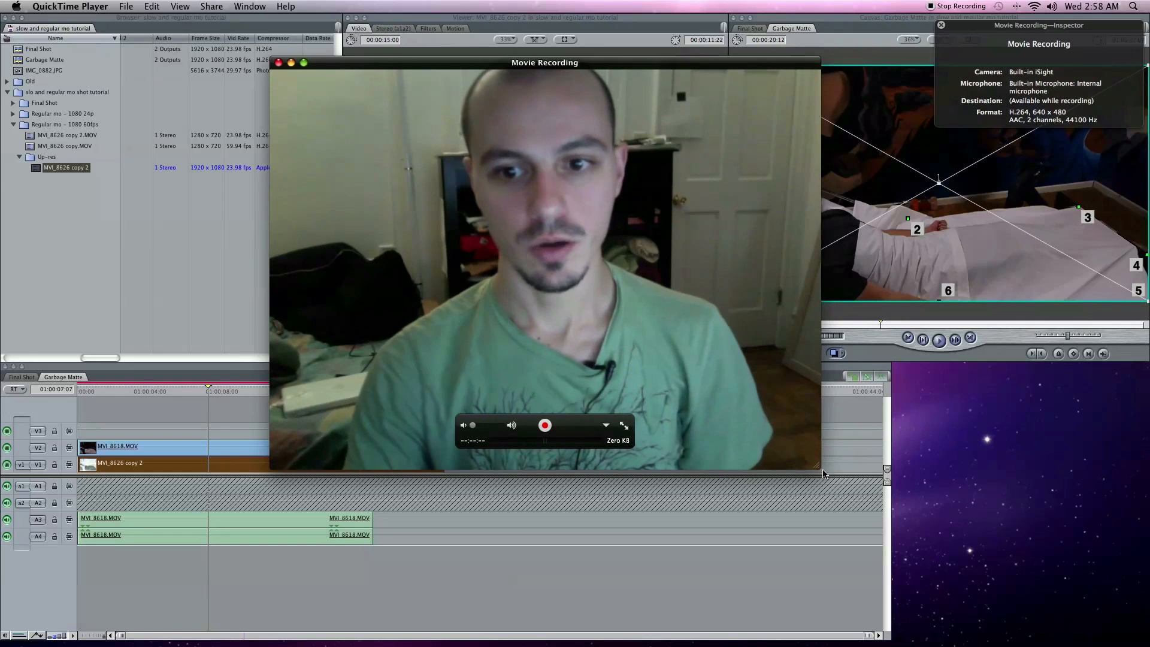
drag(818, 469, 595, 299)
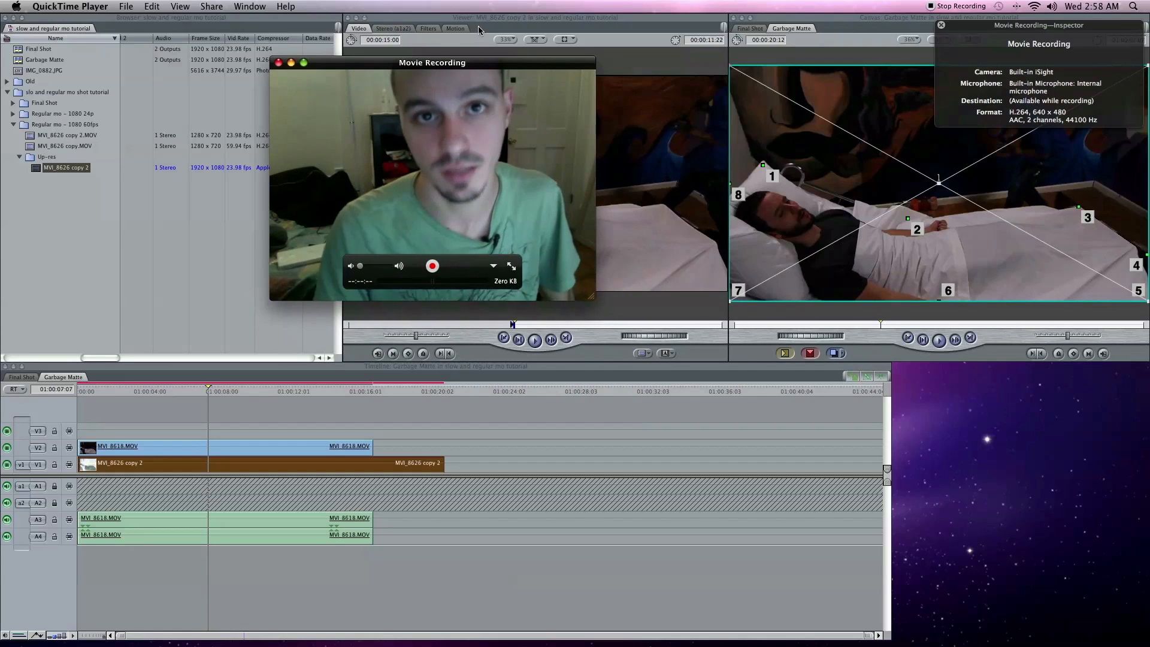
drag(471, 64, 999, 367)
drag(1121, 606, 1063, 560)
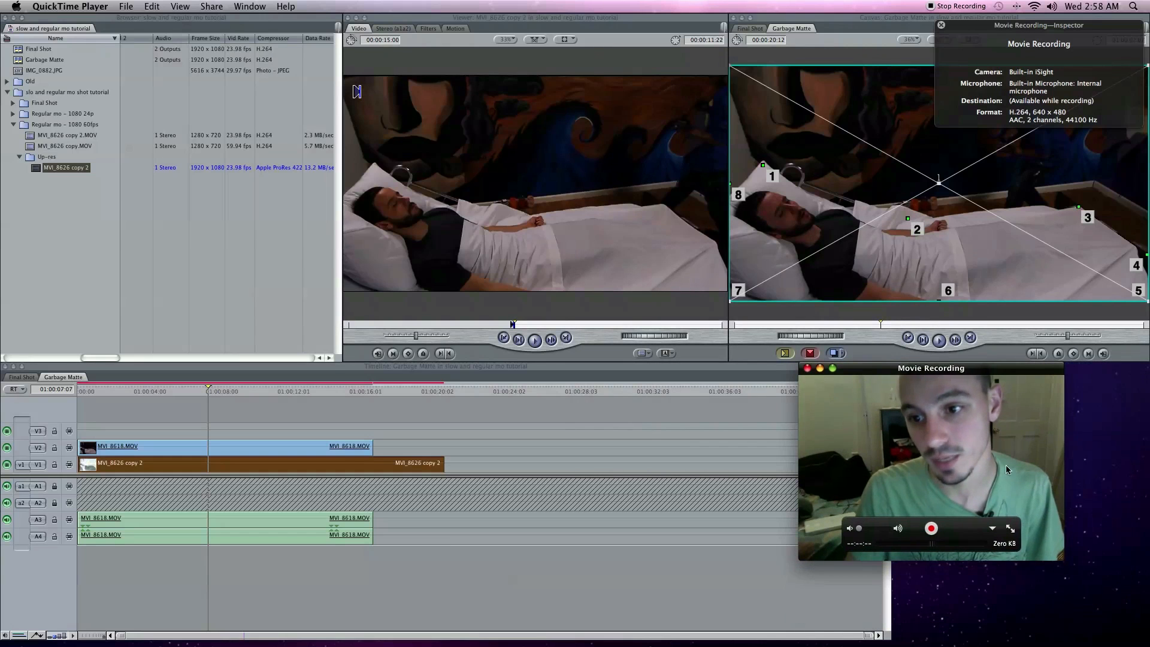
drag(951, 376, 1031, 367)
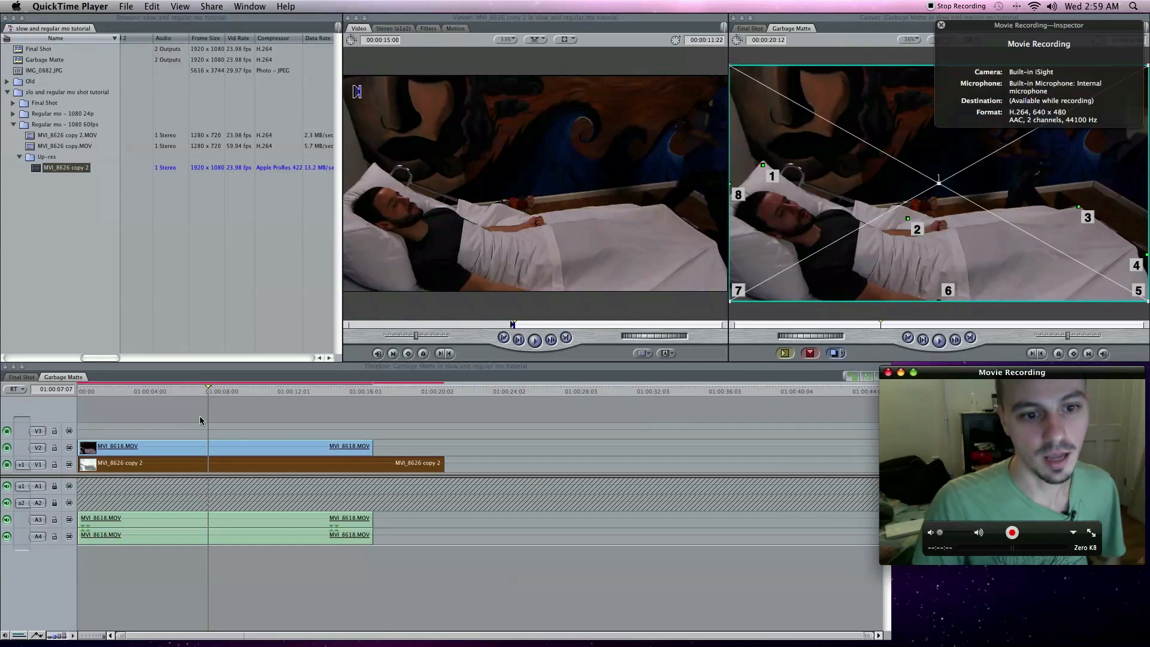
- Cut off and delete the part of MVI_8626 copy 2 past the end of MVI_8618.MOV, and render all remaining clips
click(371, 449)
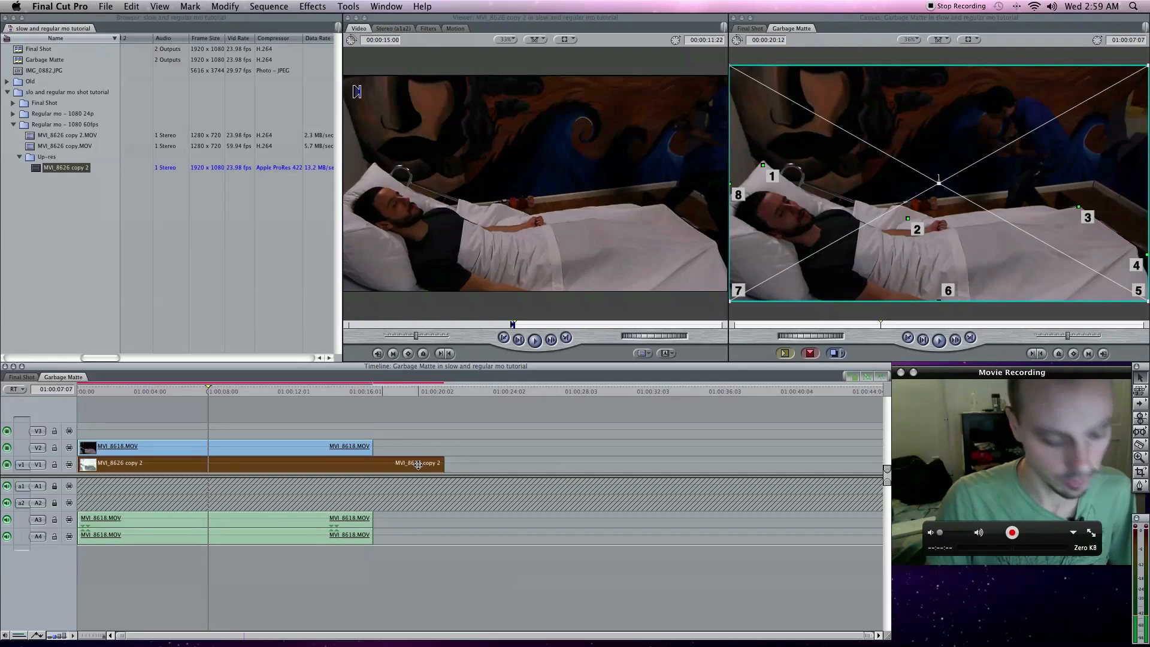
click(379, 465)
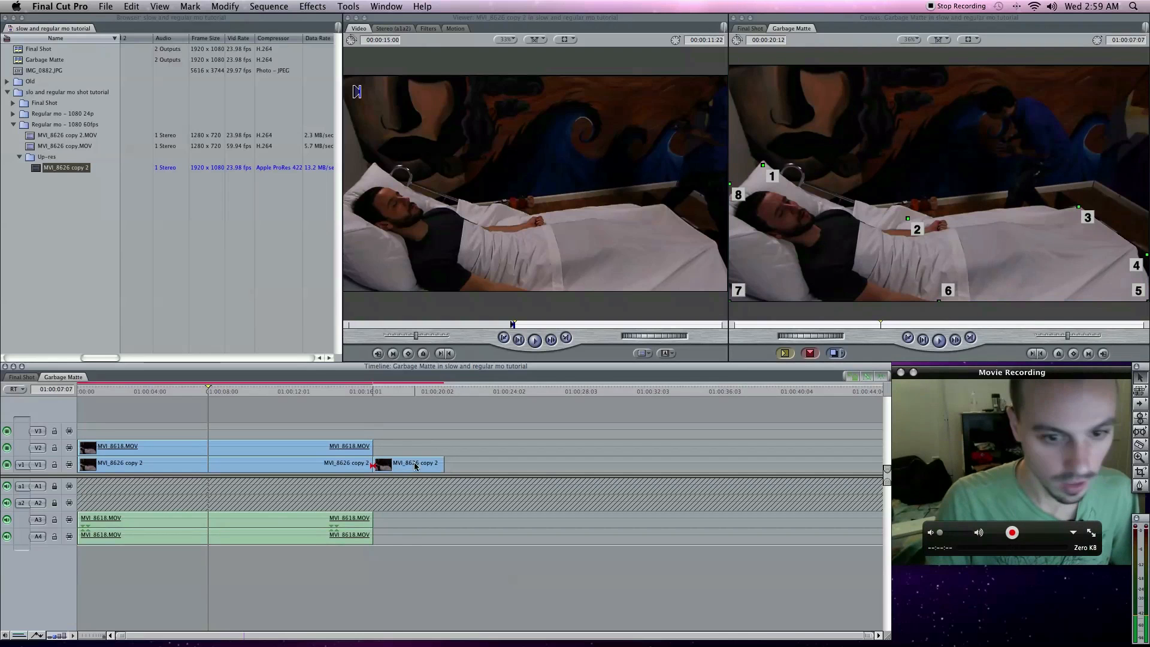
drag(229, 431, 334, 526)
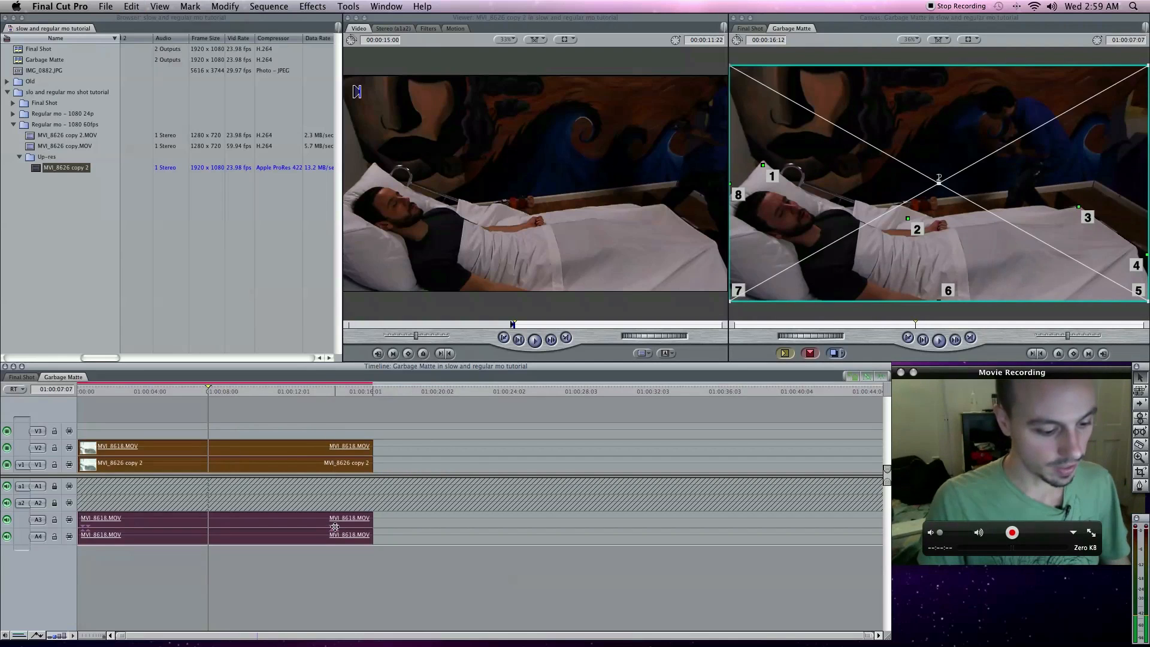
key(super+r)
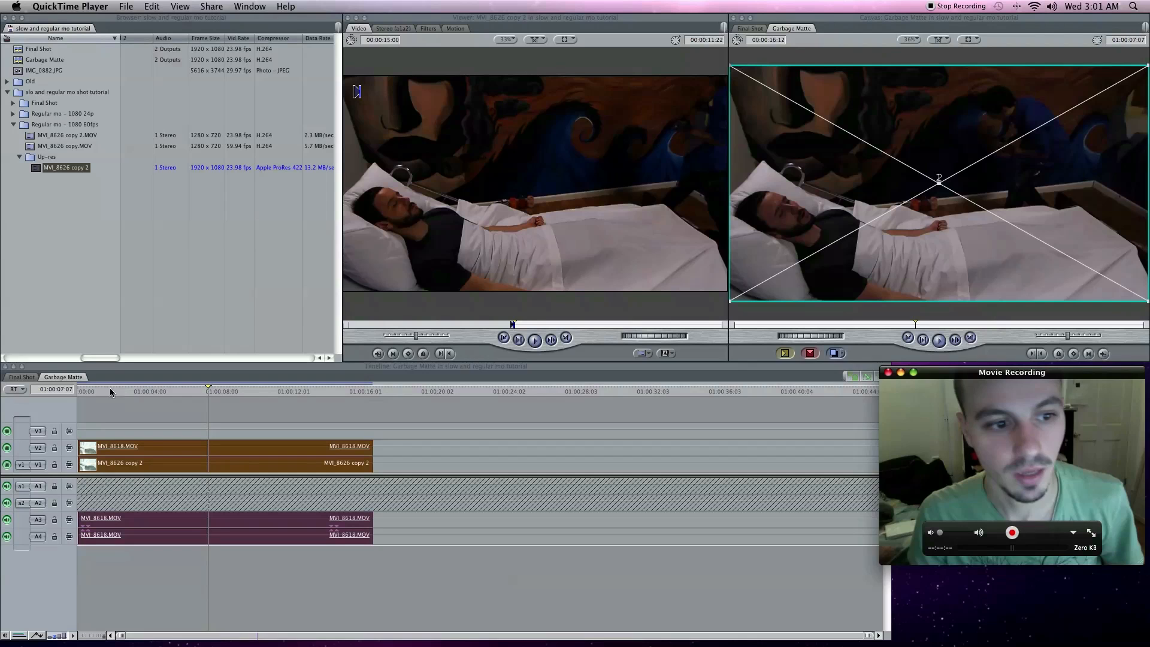
- Play the rendered sequence from its start, and load MVI_8618.MOV and MVI_8626 copy 2 from the timeline into the Viewer
drag(110, 392, 65, 394)
key(space)
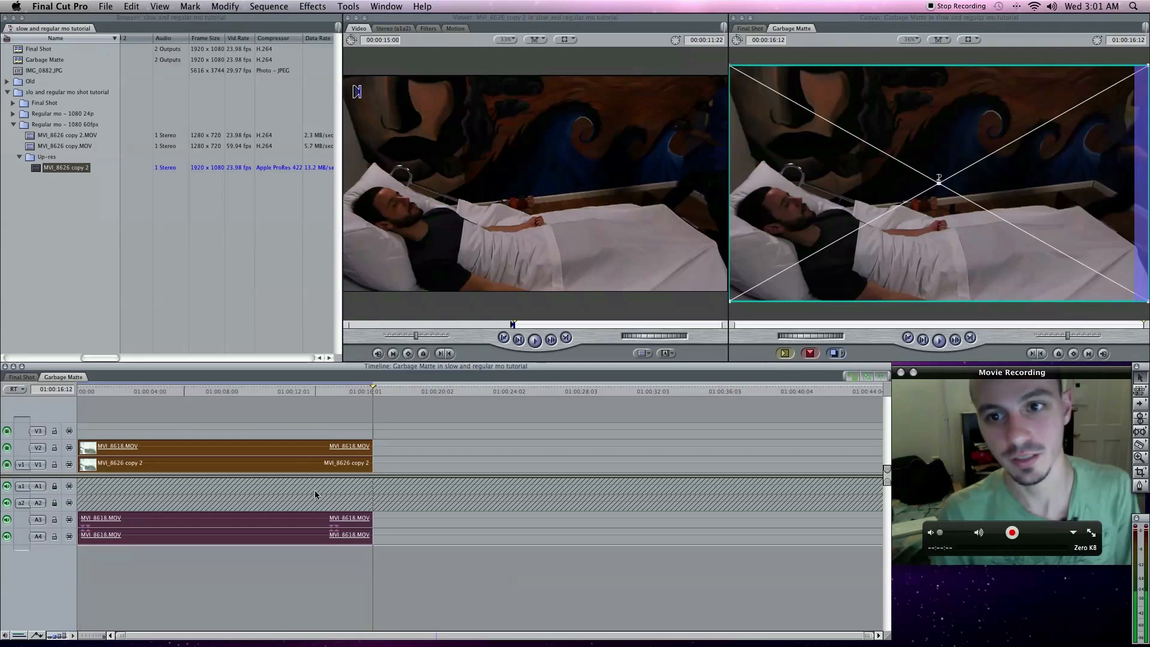
click(271, 426)
double_click(273, 447)
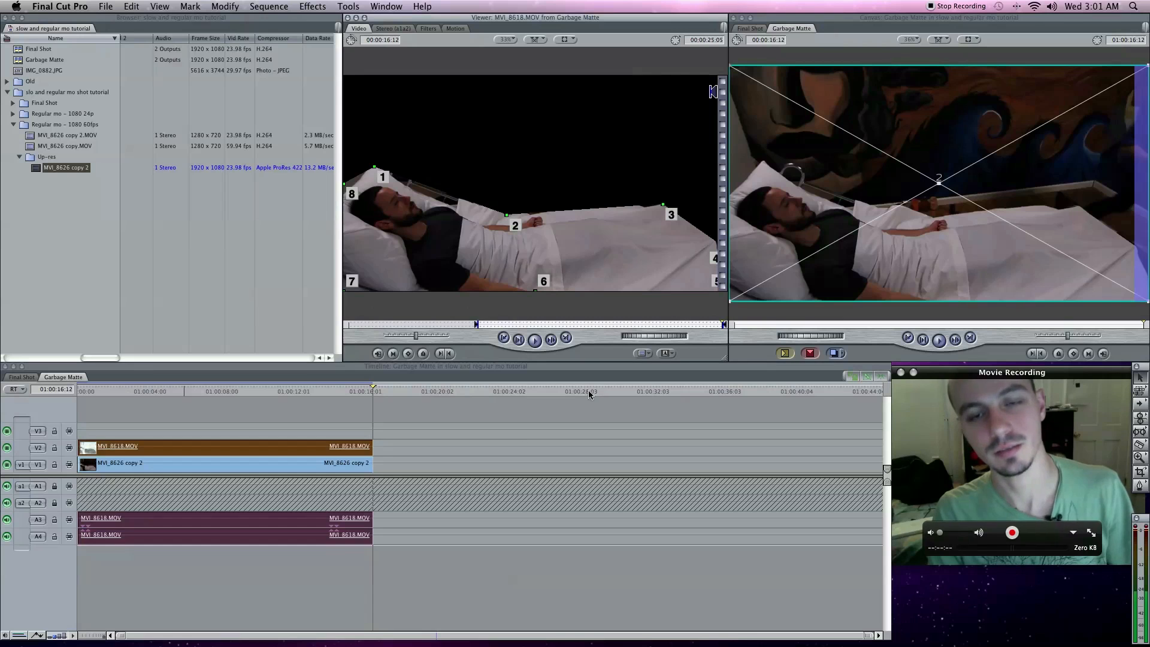
double_click(306, 463)
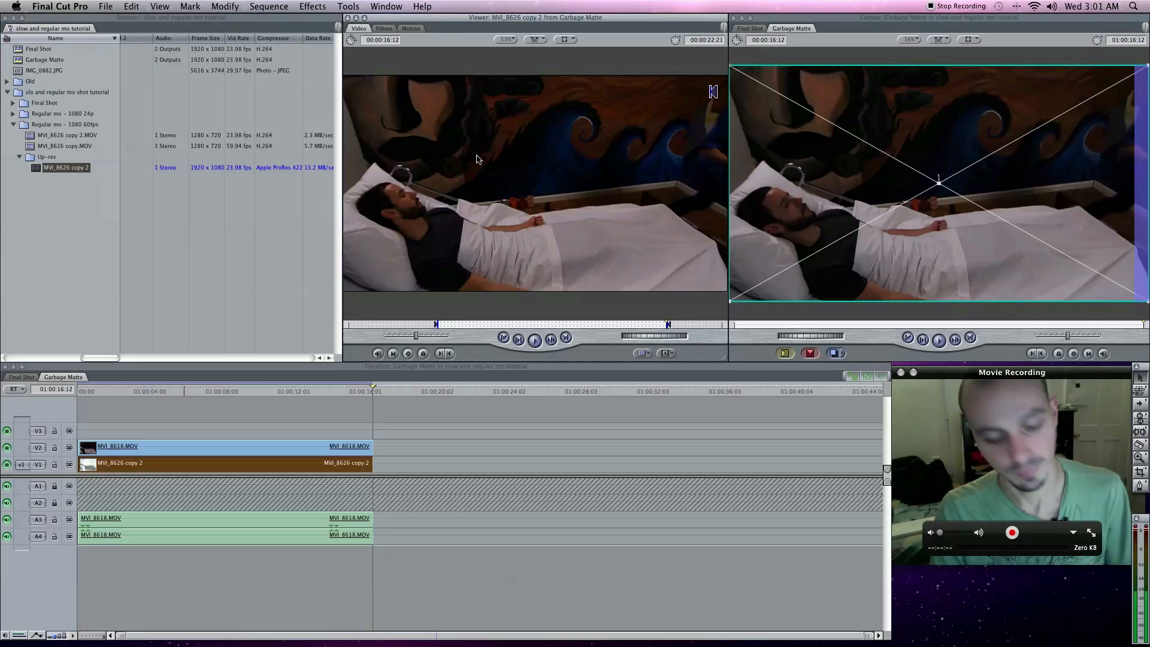
key(super+h)
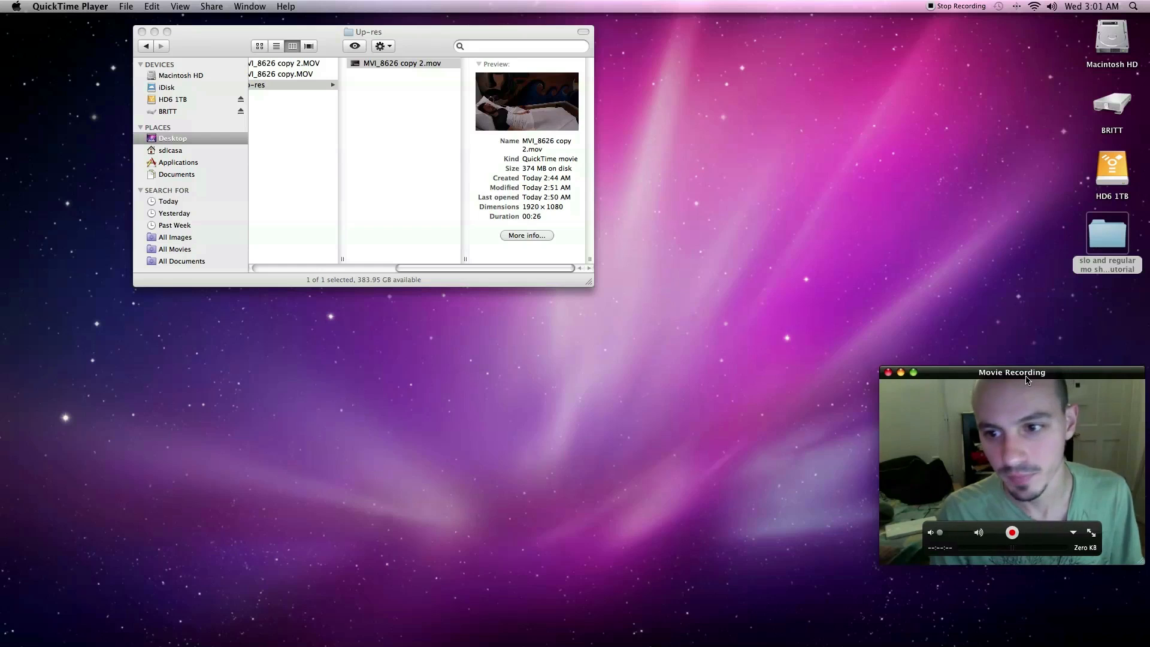
drag(1025, 378, 475, 71)
drag(591, 253, 901, 523)
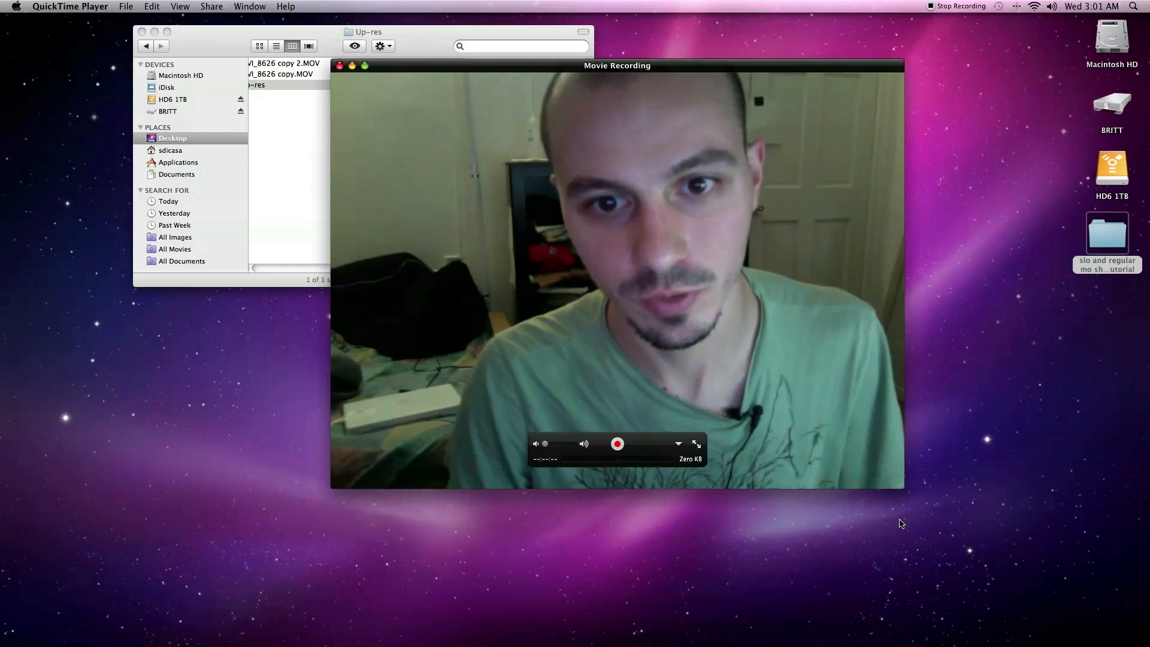